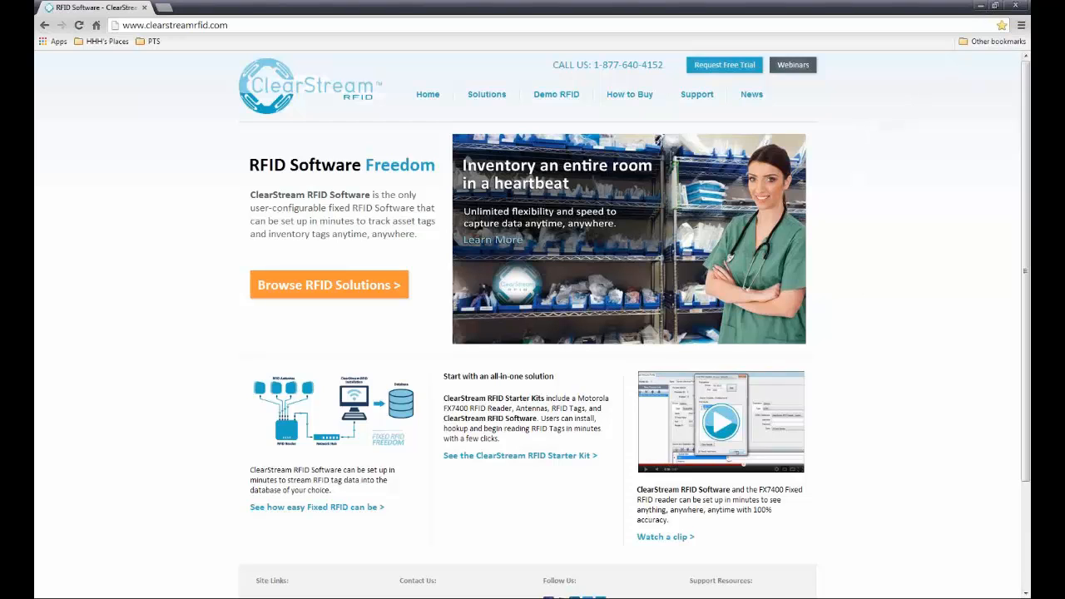
- Check the RFID Tag List form in the Microsoft Access sample database and return to ClearStream RFID
{"action": "mouse_move", "coordinate": [701, 597]}
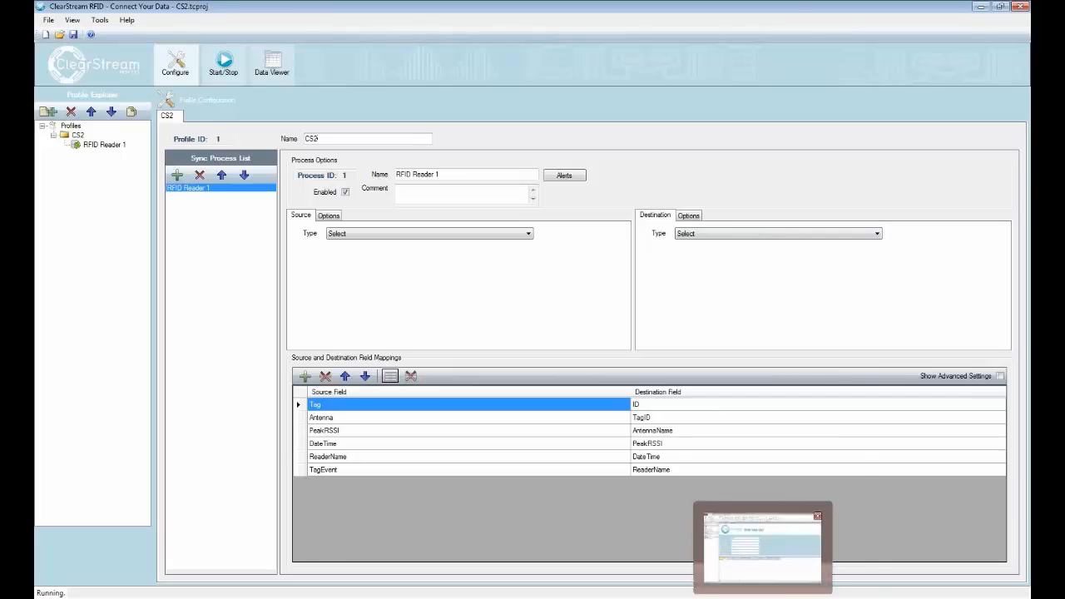
{"action": "left_click", "coordinate": [764, 545]}
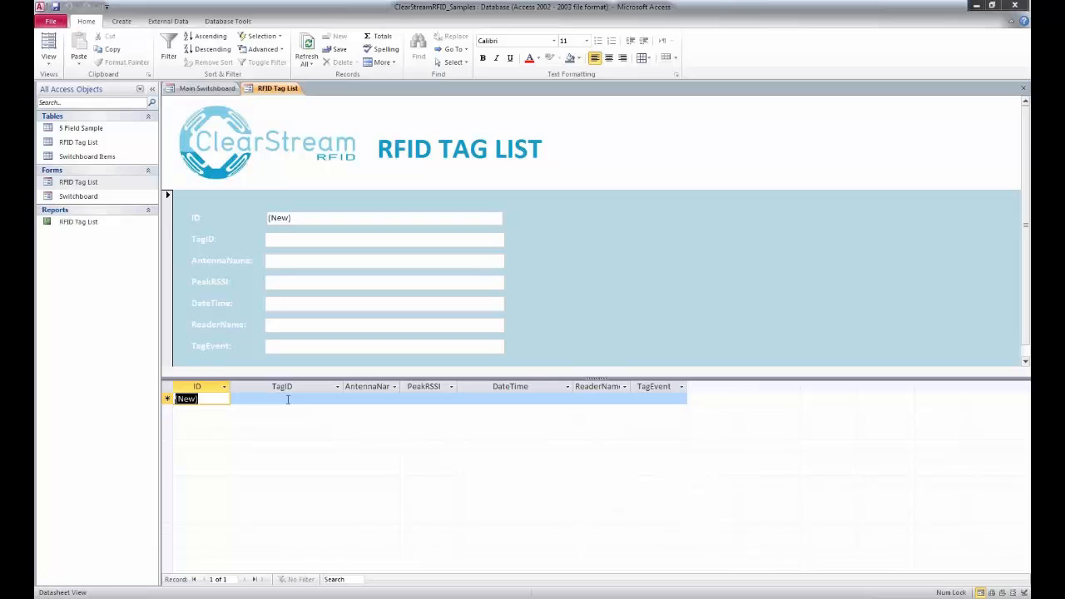
{"action": "left_click", "coordinate": [976, 11]}
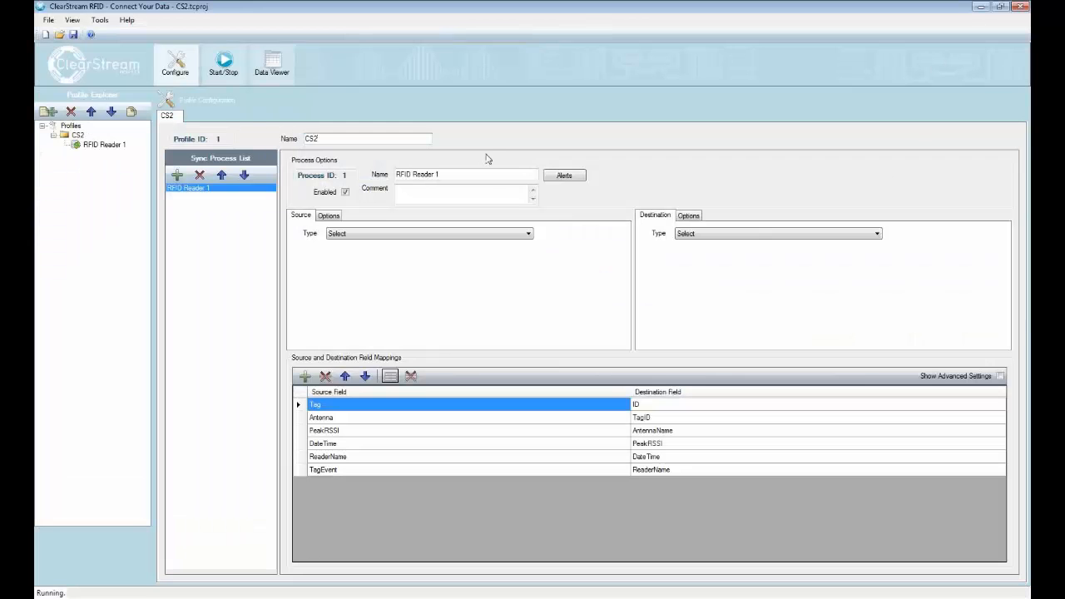
- Set the source of the RFID Reader 1 process to type RFID with Motorola as the reader type
{"action": "left_click", "coordinate": [743, 234]}
{"action": "left_click", "coordinate": [666, 214]}
{"action": "left_click", "coordinate": [527, 235]}
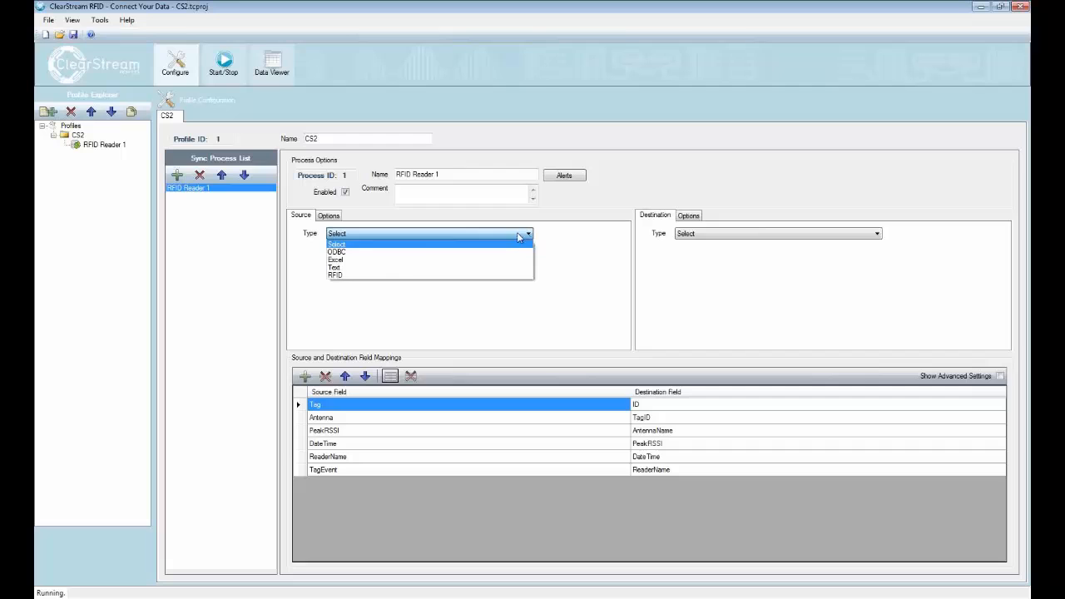
{"action": "left_click", "coordinate": [336, 276]}
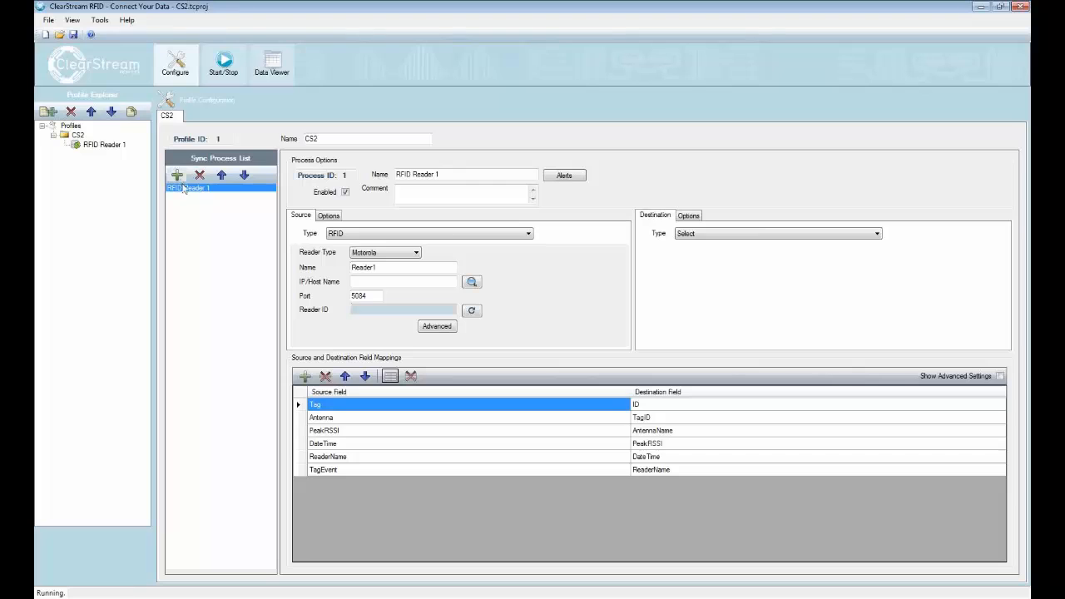
{"action": "left_click", "coordinate": [415, 254]}
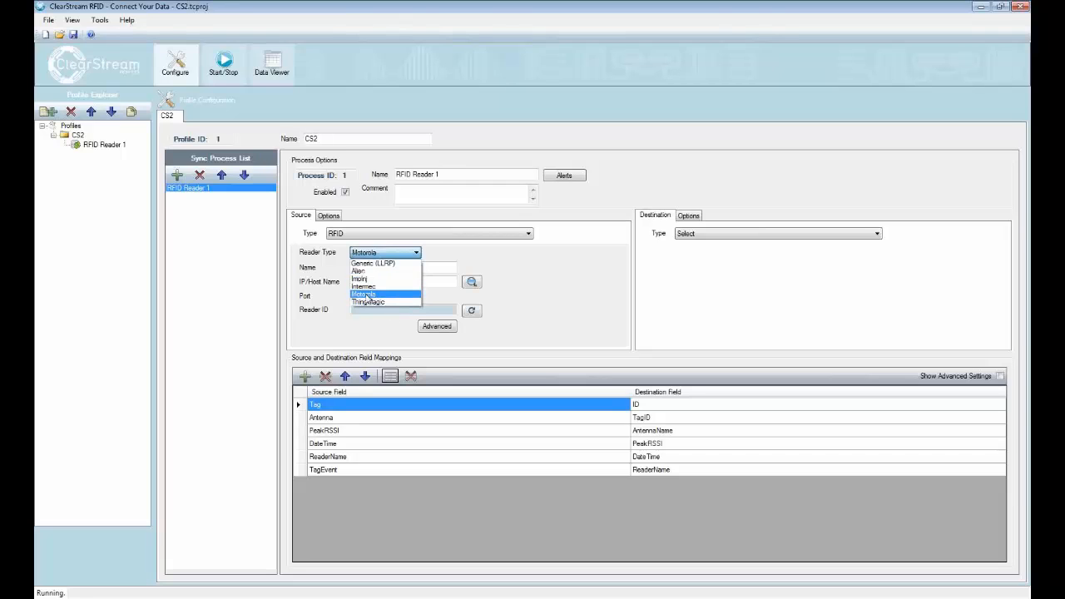
{"action": "left_click", "coordinate": [367, 294]}
{"action": "left_click", "coordinate": [367, 295]}
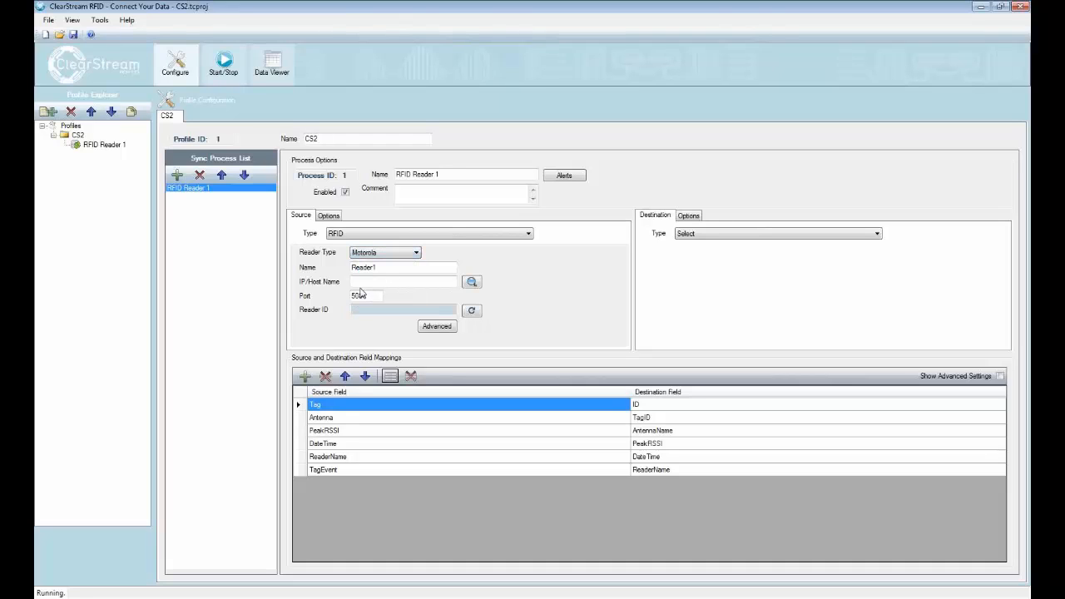
- Enter 192.168.4.125 as the IP/host name of the source reader
{"action": "left_click", "coordinate": [374, 283]}
{"action": "type", "text": "192.168.4.125"}
{"action": "key", "text": "Tab"}
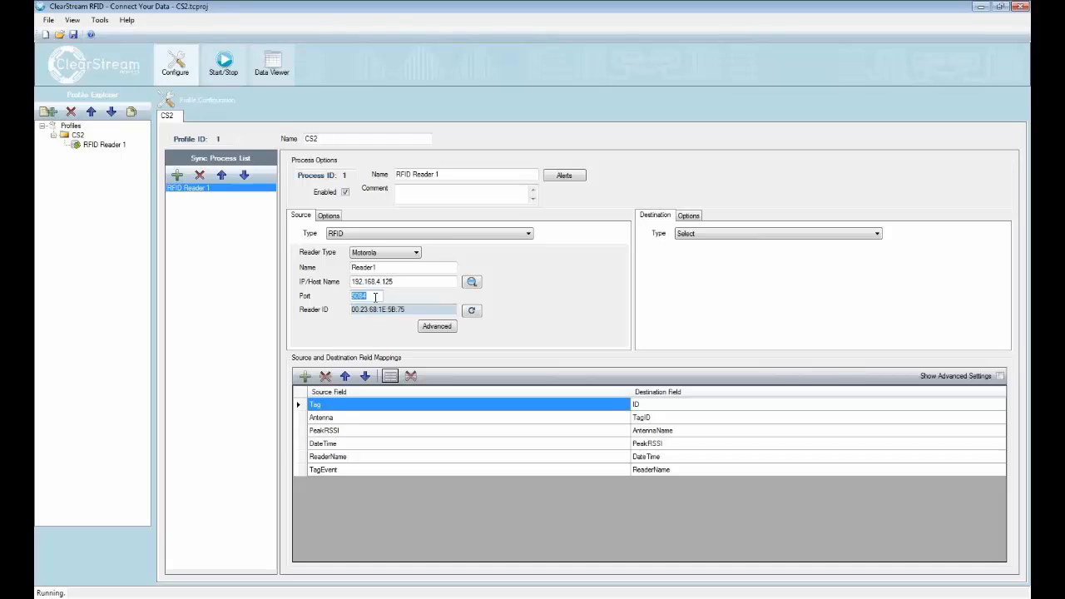
{"action": "key", "text": "Tab"}
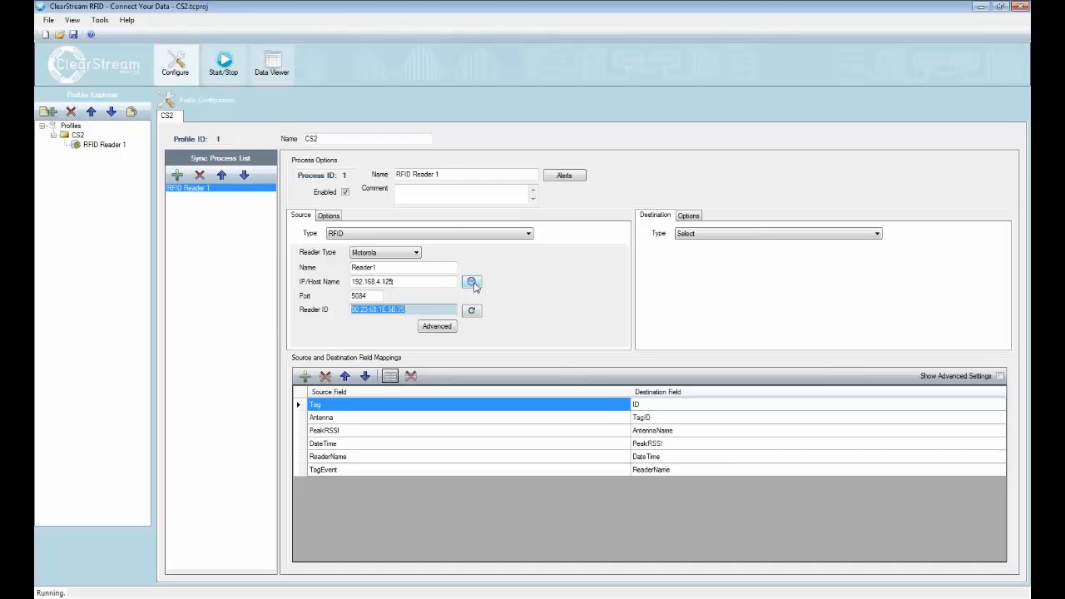
- View the search dialog for finding RFID readers on the network and close it without searching
{"action": "left_click", "coordinate": [414, 281]}
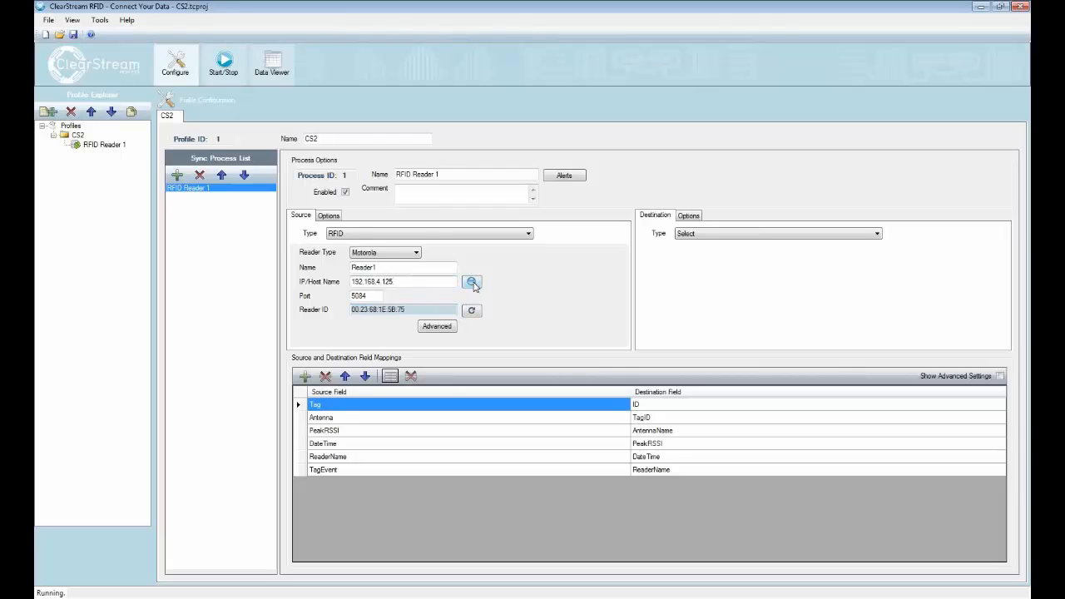
{"action": "left_click", "coordinate": [472, 284]}
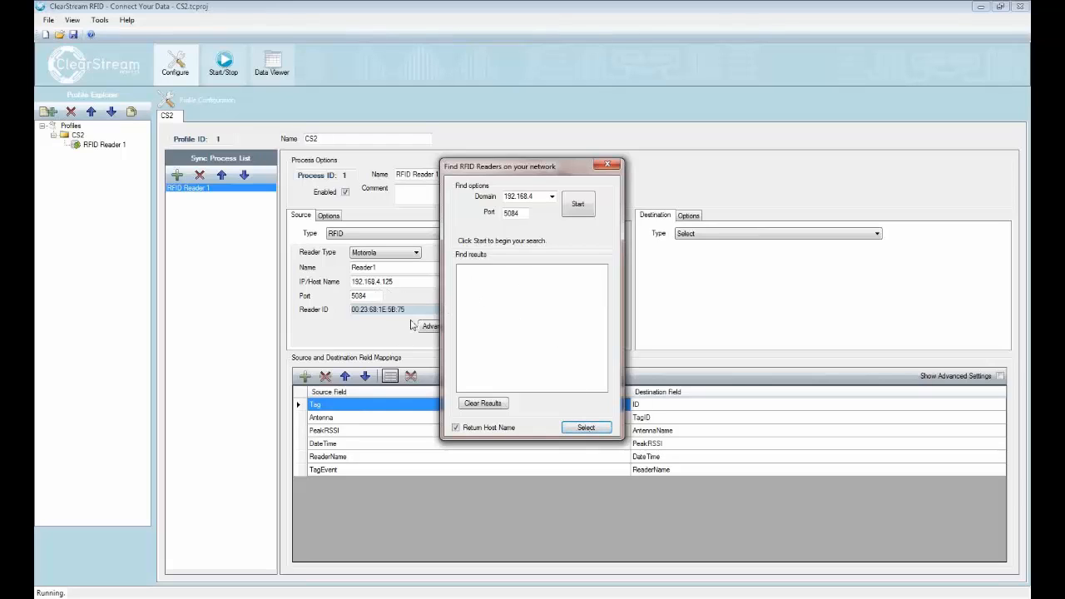
{"action": "left_click", "coordinate": [608, 165]}
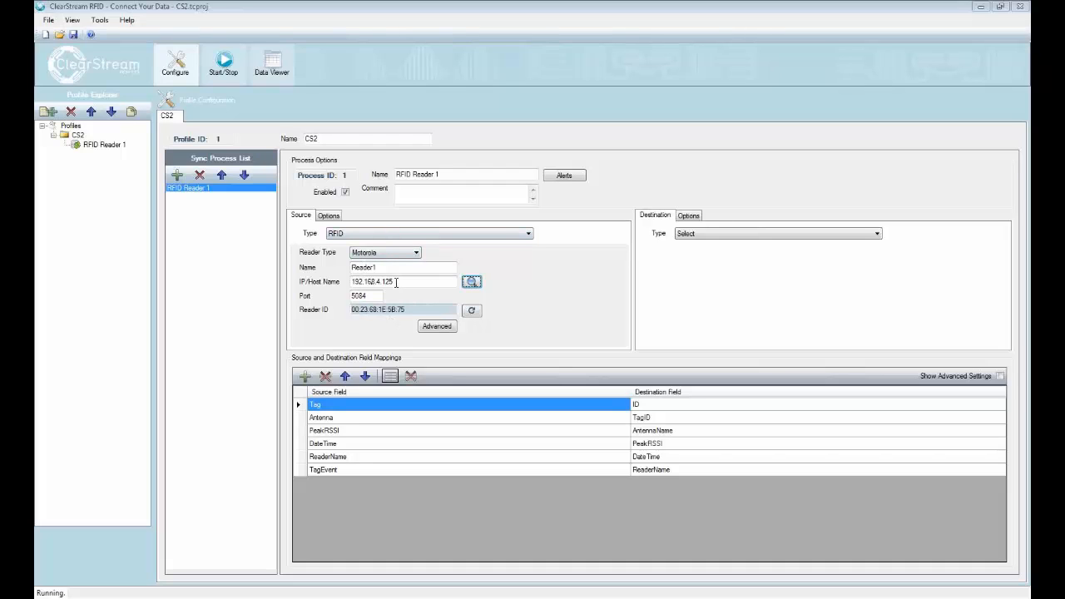
- Set the destination type to ODBC and review the available data sources, keeping ClearStream RFID Sample - System
{"action": "left_click", "coordinate": [726, 236]}
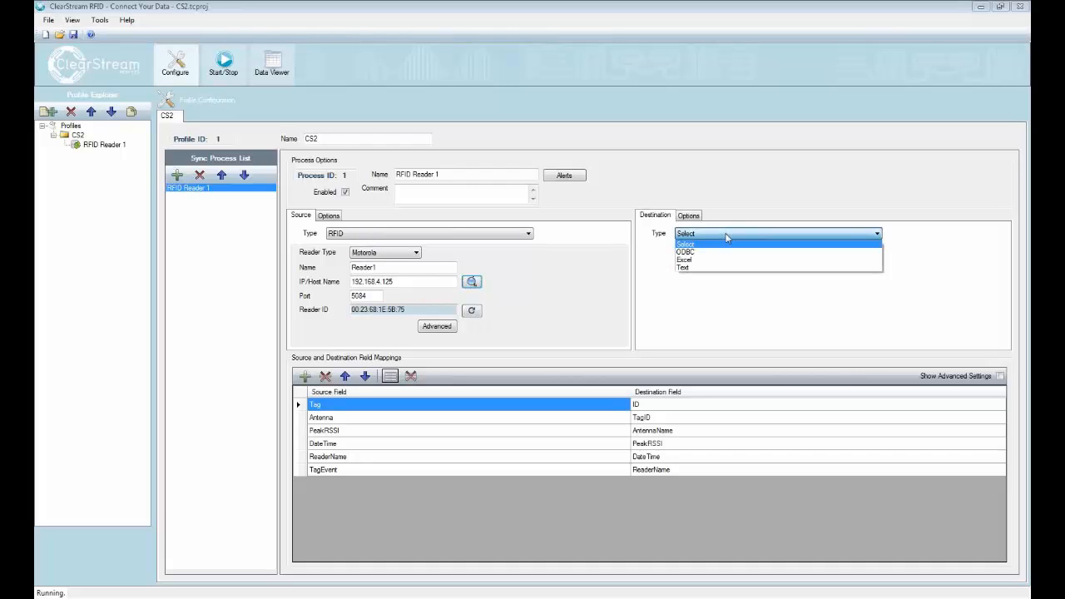
{"action": "left_click", "coordinate": [683, 253]}
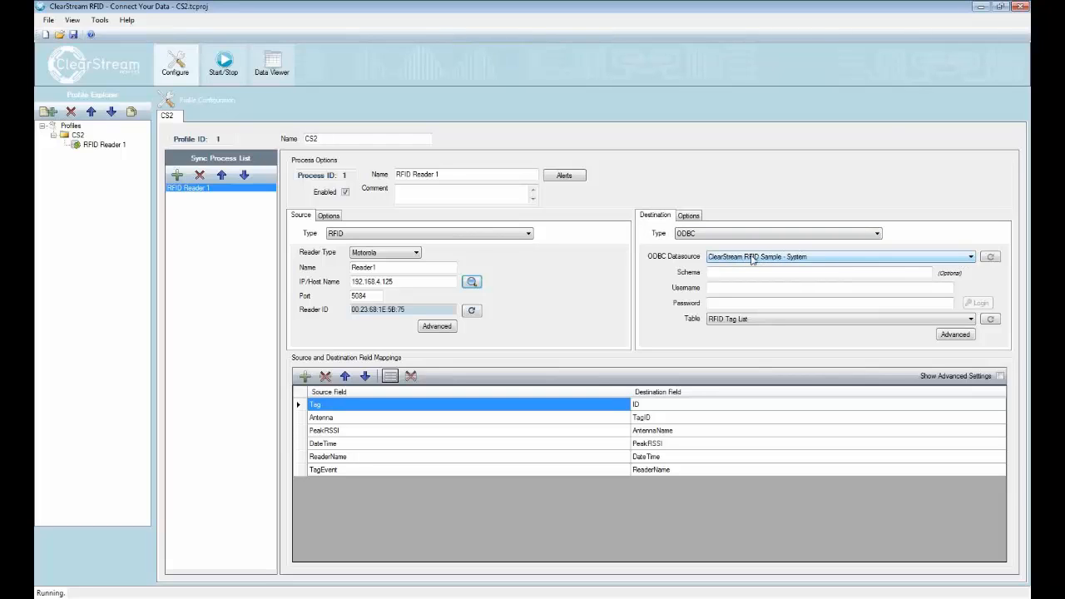
{"action": "left_click", "coordinate": [970, 258]}
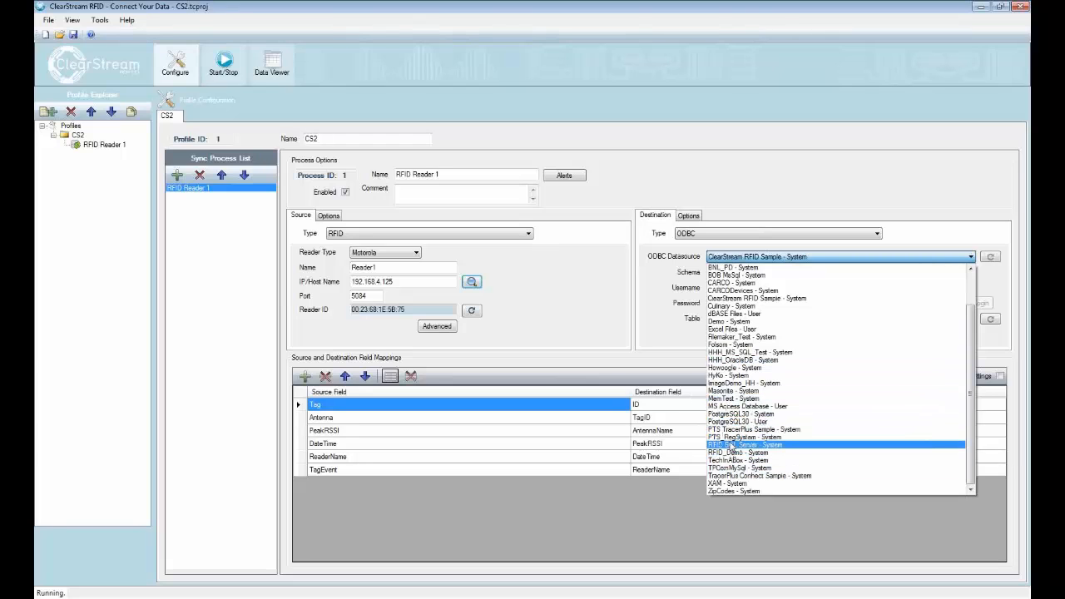
{"action": "left_click", "coordinate": [657, 303]}
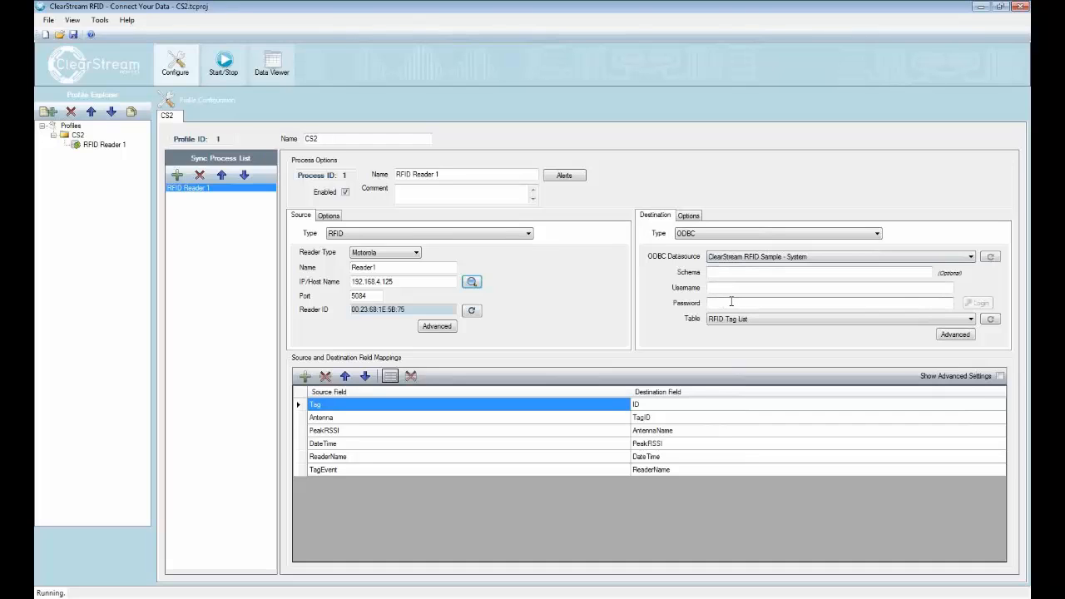
- Browse the destination tables and choose RFID Tag List
{"action": "left_click", "coordinate": [969, 320]}
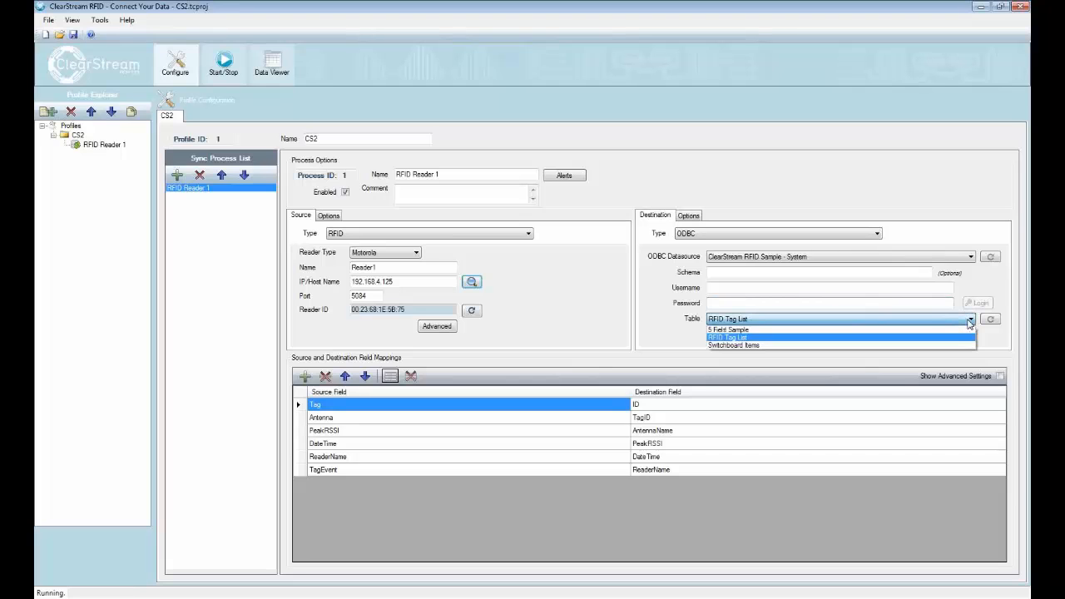
{"action": "left_click", "coordinate": [738, 348]}
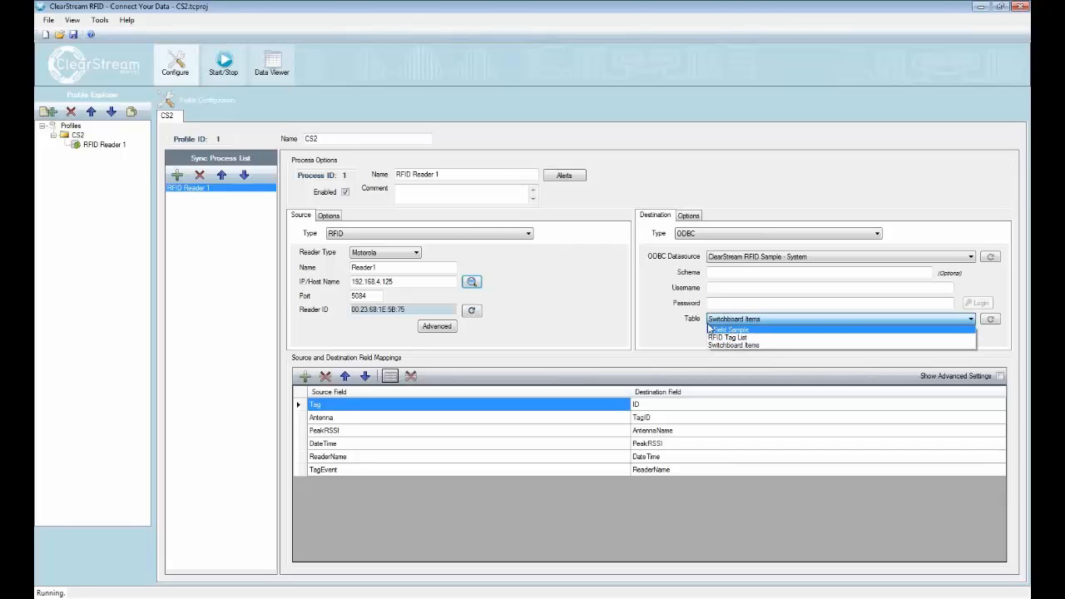
{"action": "left_click", "coordinate": [744, 338]}
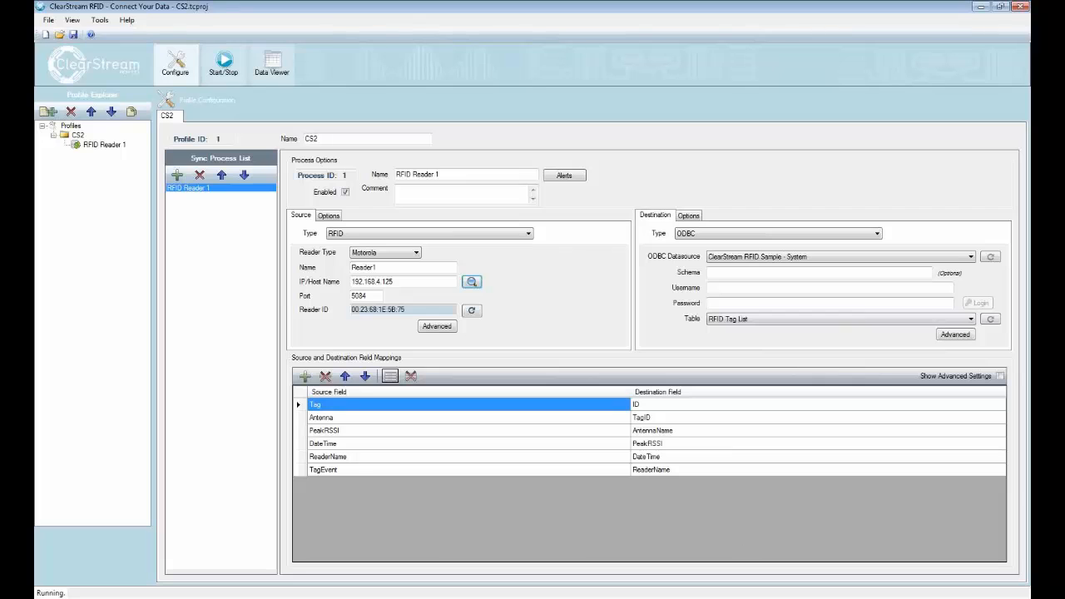
- Switch to Microsoft Access to review the fields of the RFID Tag List, and return to ClearStream RFID
{"action": "key", "text": "alt+Tab"}
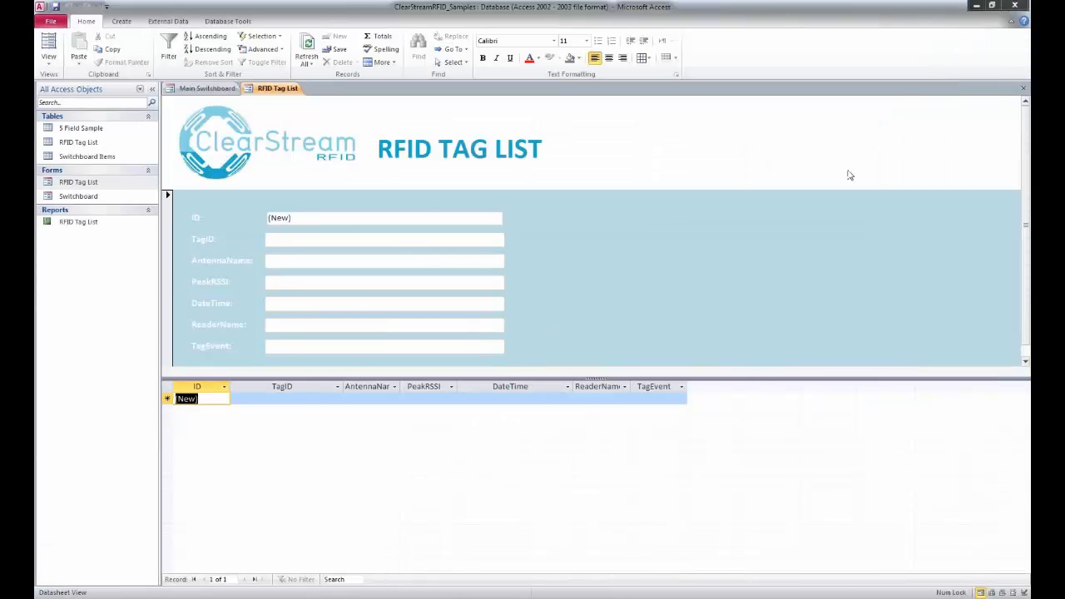
{"action": "left_click", "coordinate": [973, 8]}
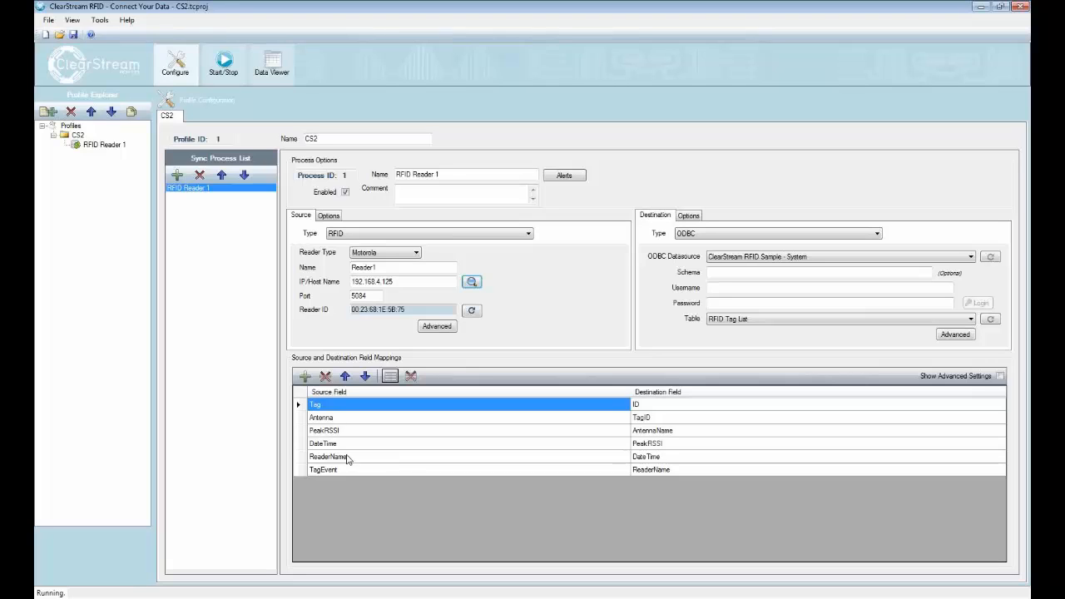
- Rename the source RFID reader as StockRoom100
{"action": "left_click", "coordinate": [390, 268]}
{"action": "left_click_drag", "start_coordinate": [389, 268], "coordinate": [333, 270]}
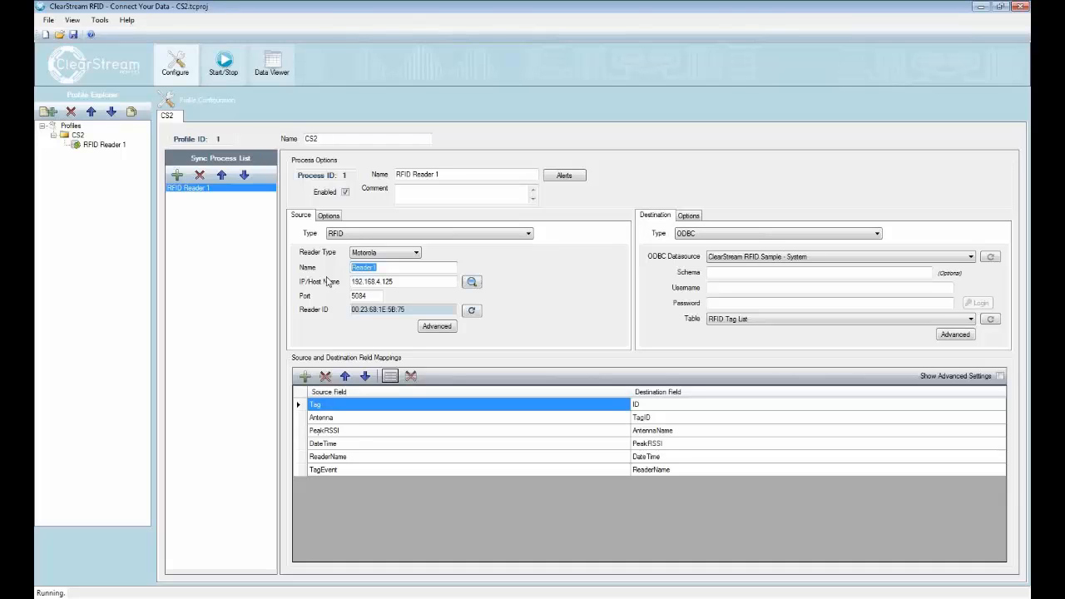
{"action": "type", "text": "StockRoom1"}
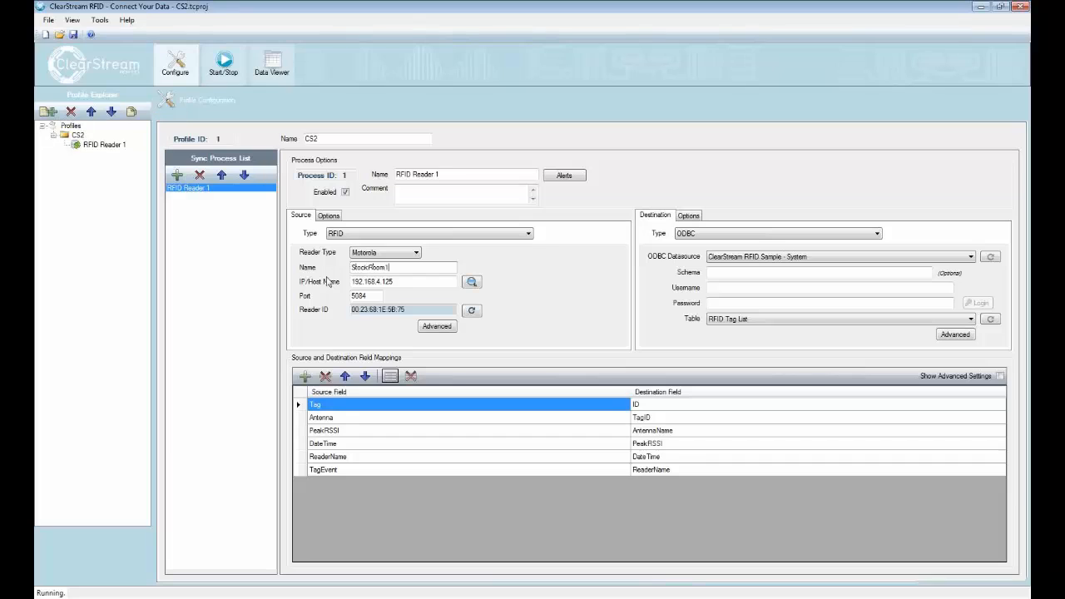
{"action": "type", "text": "00"}
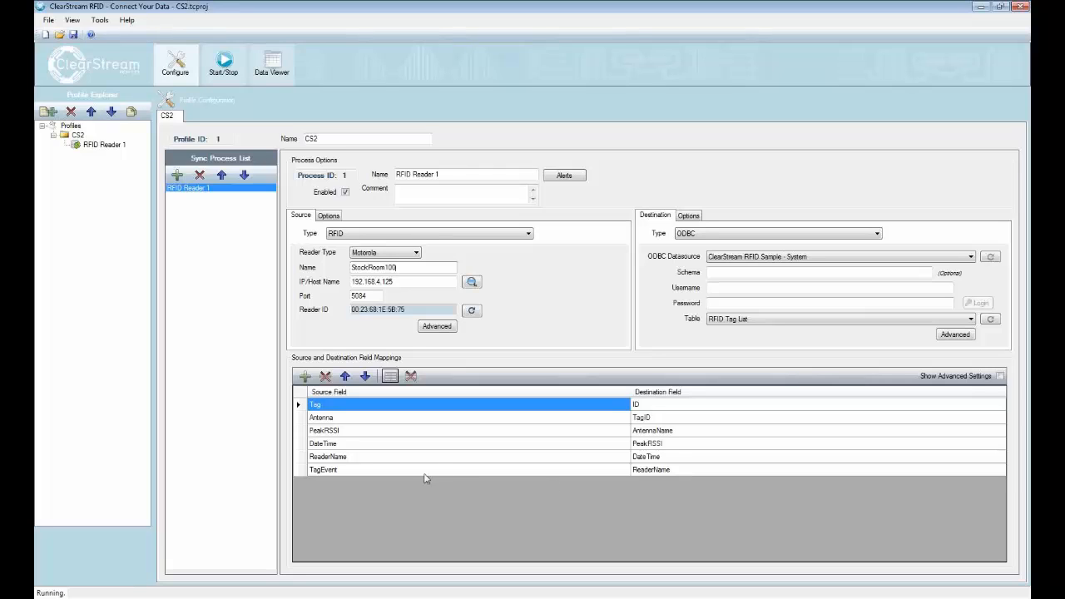
- Remove the ID destination field from the field mappings so that Tag maps to TagID
{"action": "left_click", "coordinate": [630, 404]}
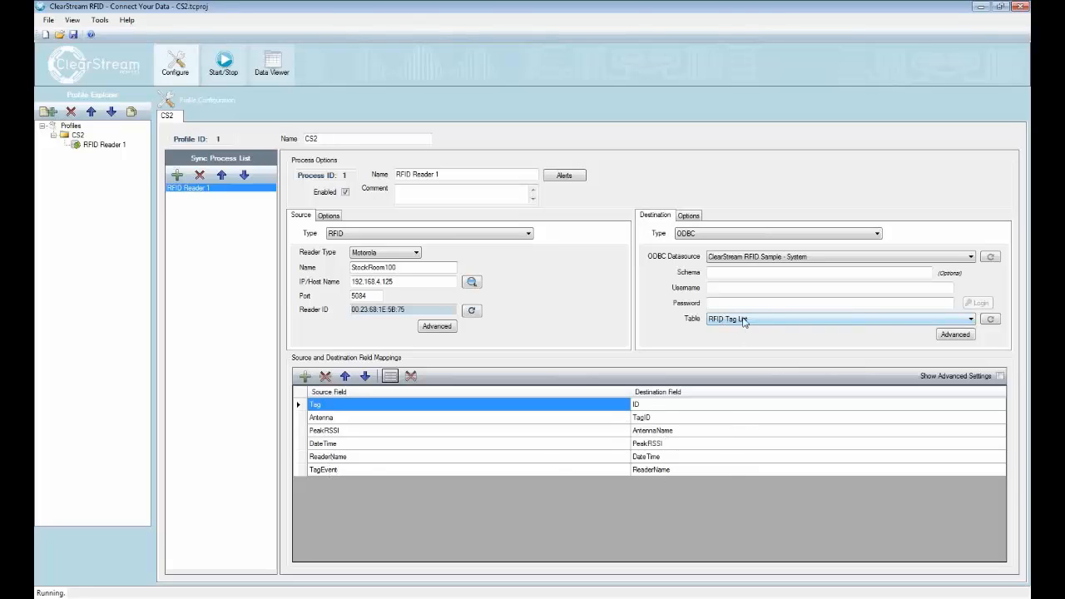
{"action": "left_click", "coordinate": [643, 406]}
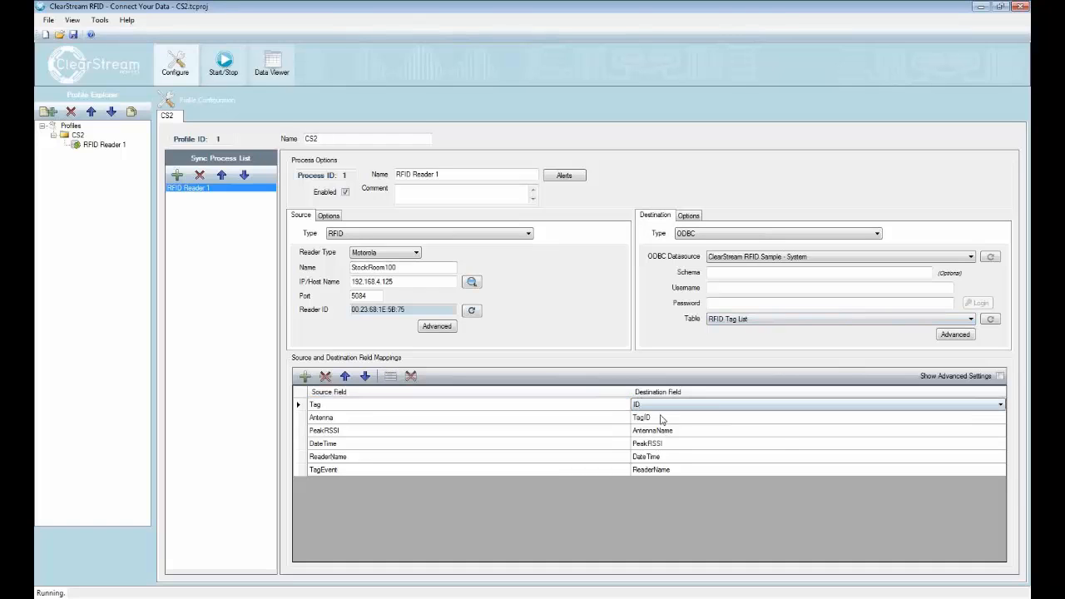
{"action": "left_click", "coordinate": [326, 376]}
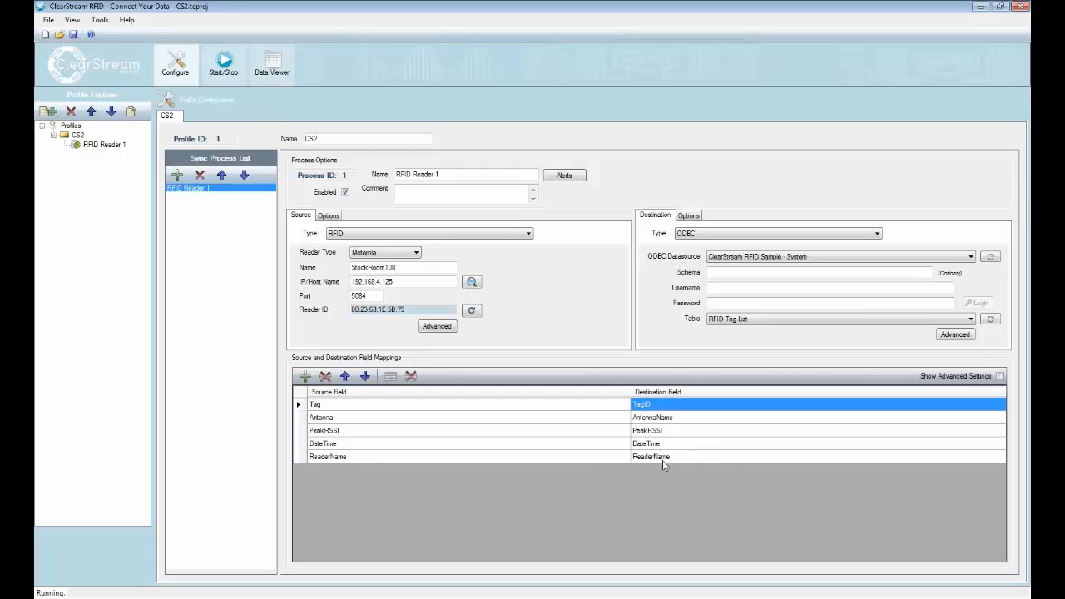
- Save the project and decline restarting the service
{"action": "left_click", "coordinate": [419, 195]}
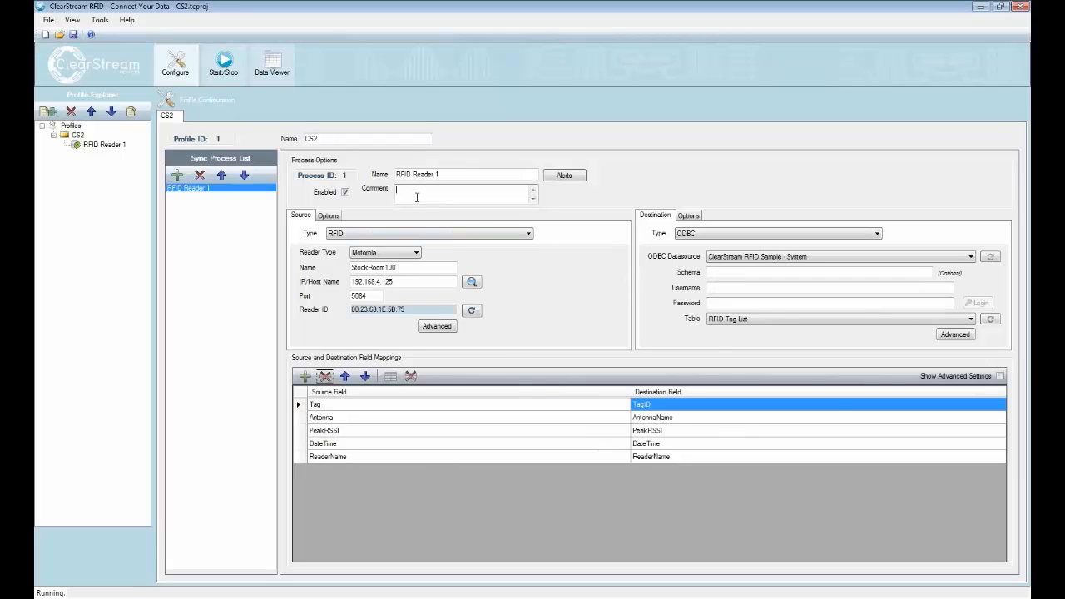
{"action": "left_click", "coordinate": [73, 35]}
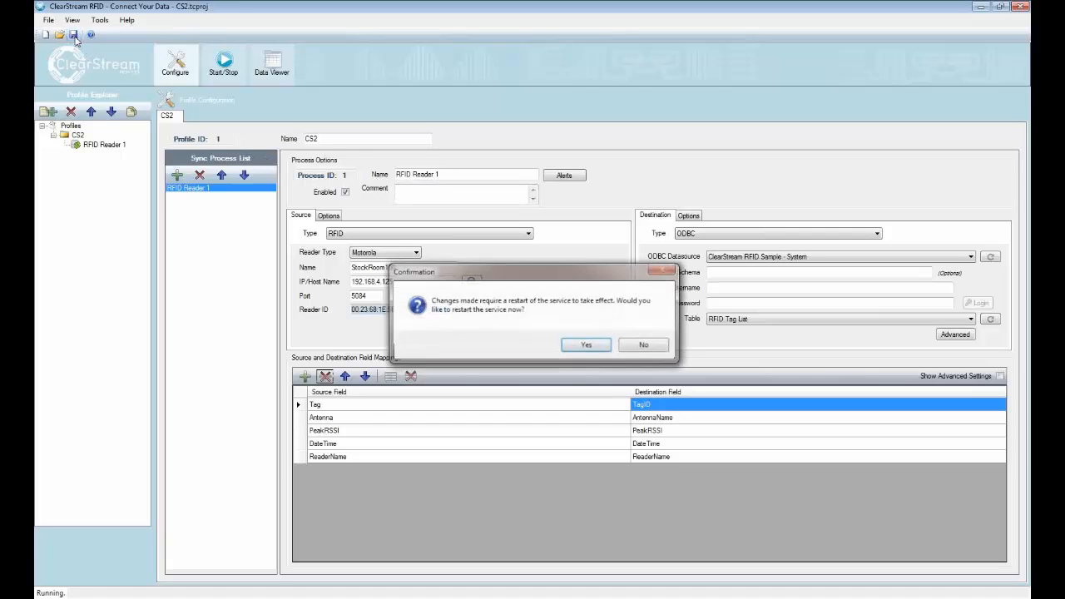
{"action": "left_click", "coordinate": [641, 346]}
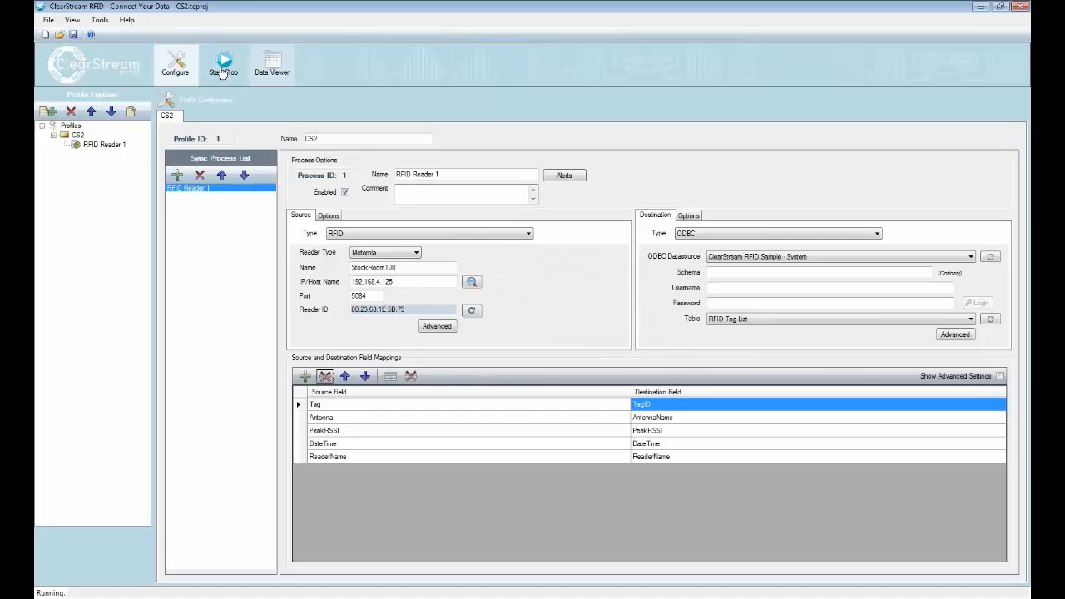
- Start the RFID Reader 1 sync process to collect tag reads, and stop it once synchronization is complete
{"action": "left_click", "coordinate": [222, 75]}
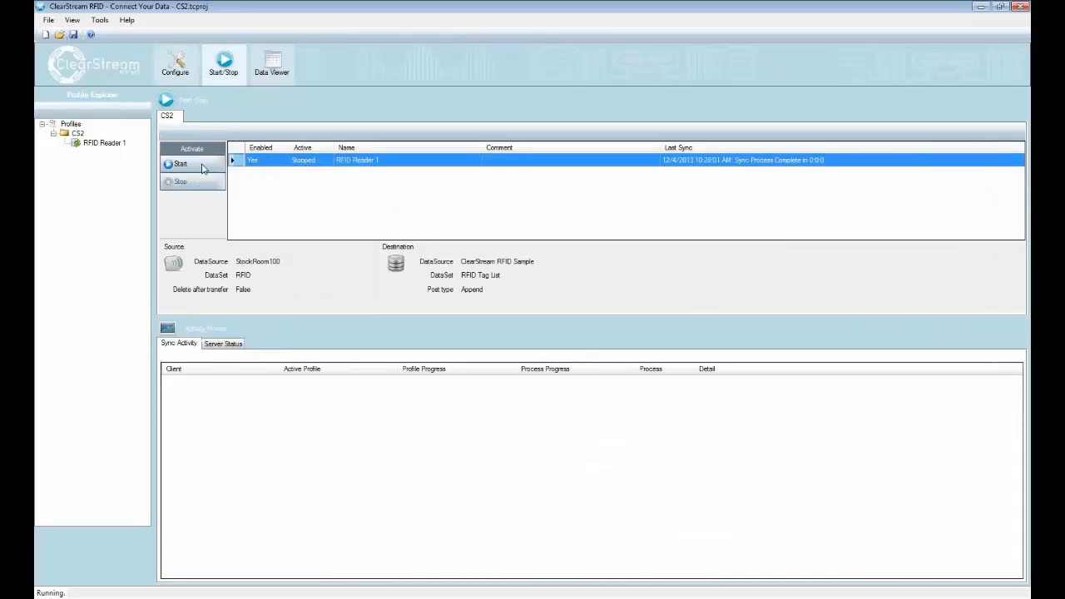
{"action": "left_click", "coordinate": [202, 169]}
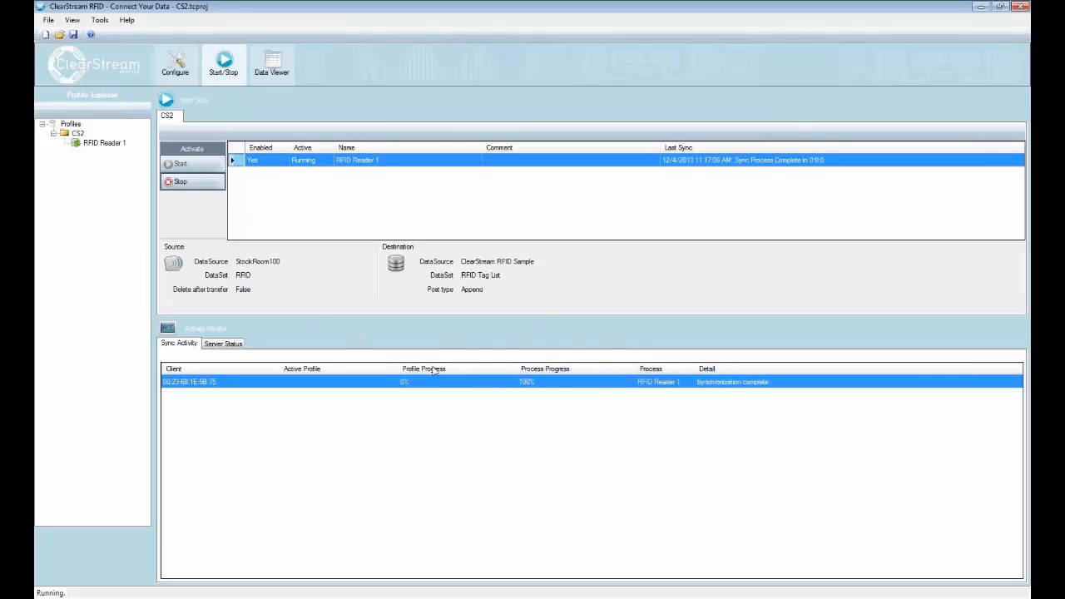
{"action": "left_click", "coordinate": [202, 186]}
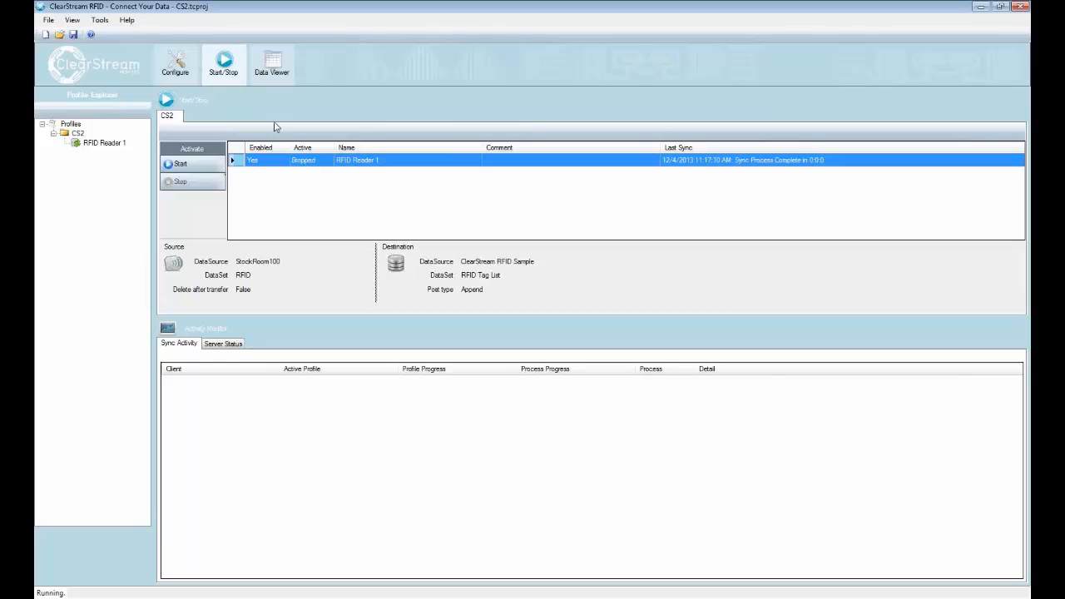
- Open the destination data of RFID Reader 1 in the Data Viewer and refresh its records
{"action": "left_click", "coordinate": [270, 67]}
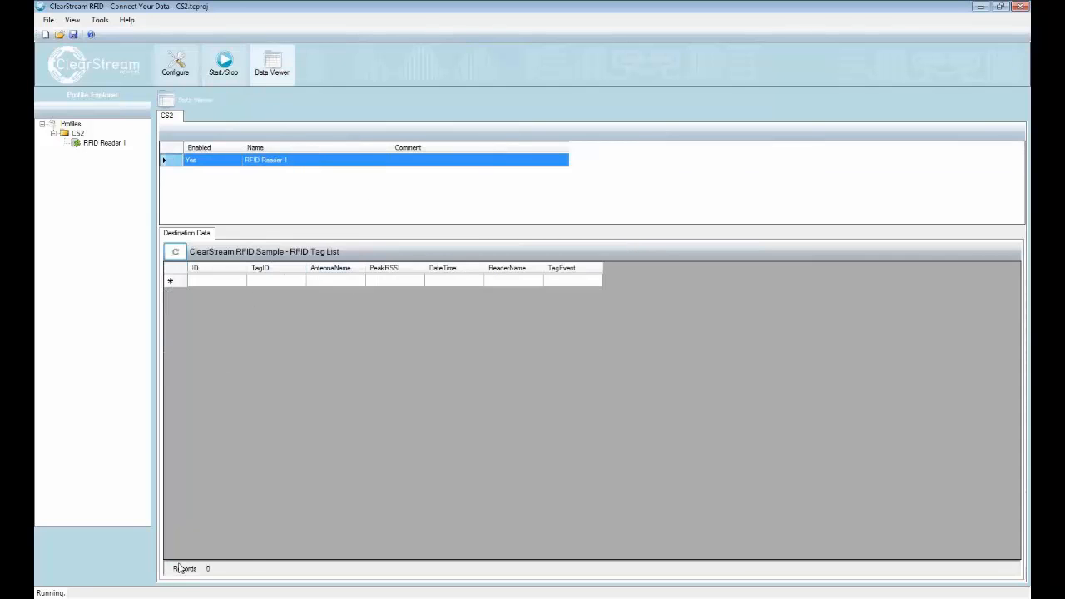
{"action": "left_click", "coordinate": [177, 253]}
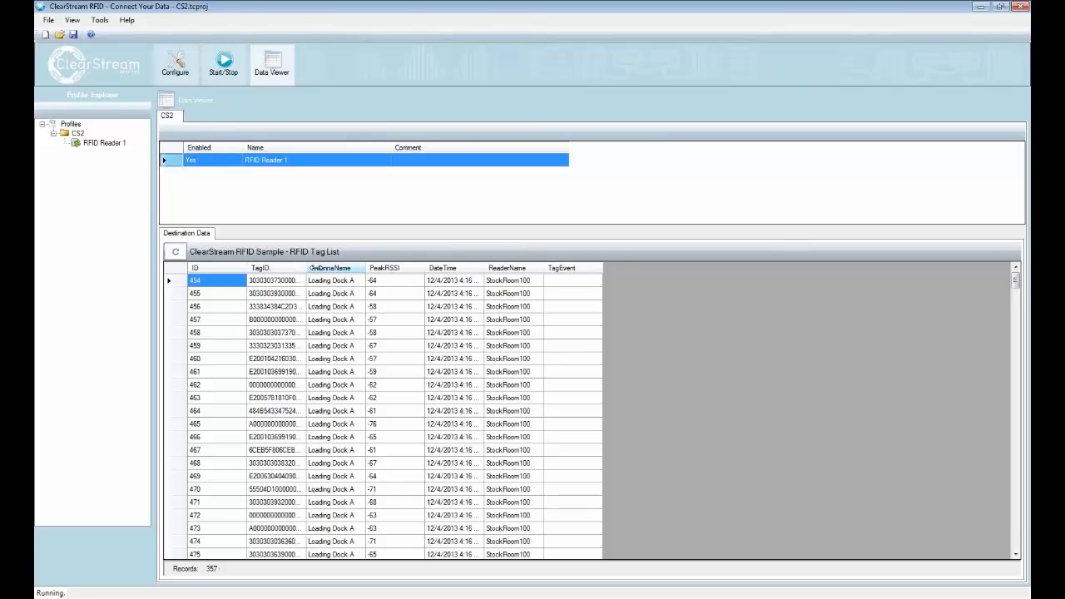
- Widen the TagID column in the Data Viewer, and switch to Access to refresh all records of the RFID Tag List form
{"action": "left_click_drag", "start_coordinate": [307, 268], "coordinate": [329, 268]}
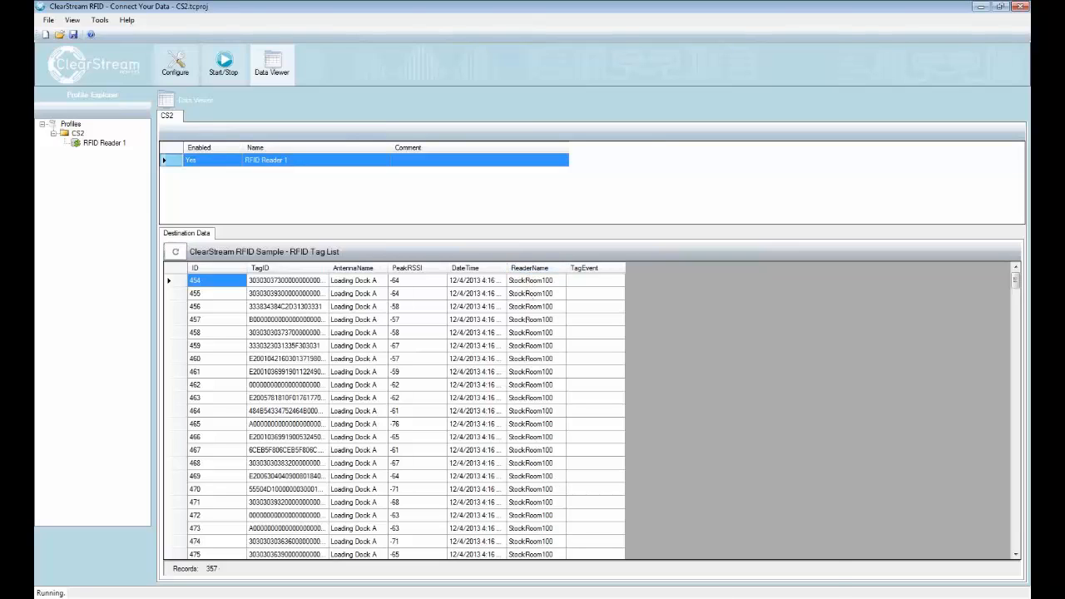
{"action": "mouse_move", "coordinate": [763, 597]}
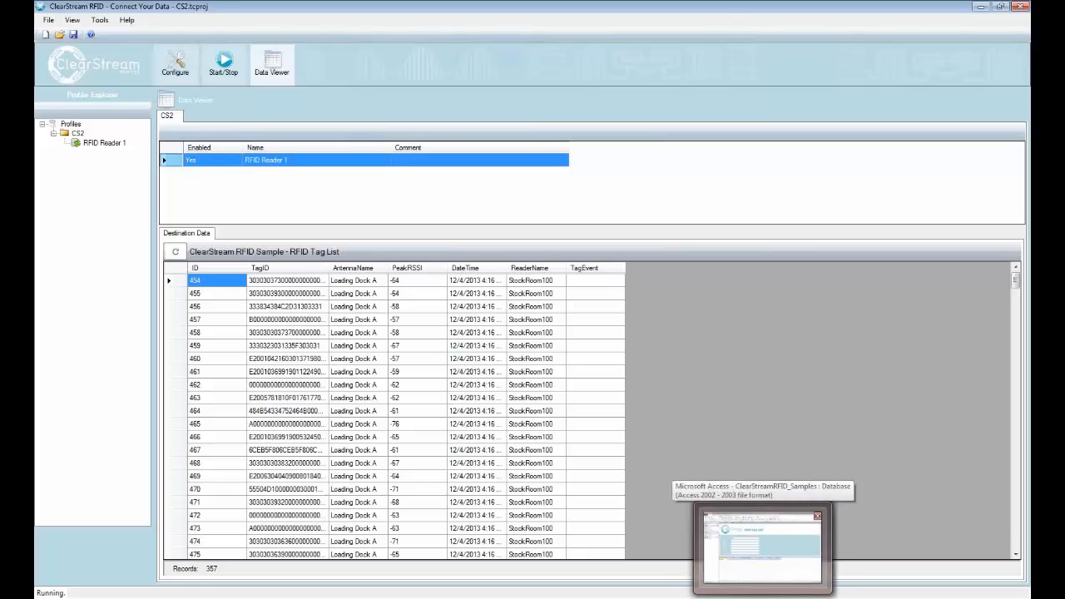
{"action": "left_click", "coordinate": [749, 550]}
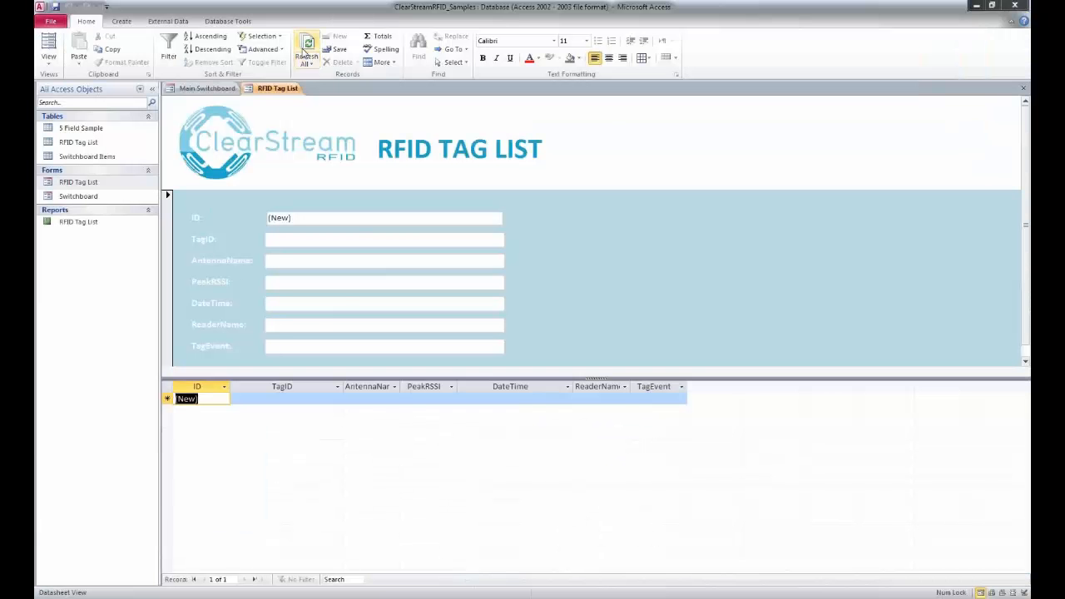
{"action": "left_click", "coordinate": [307, 46]}
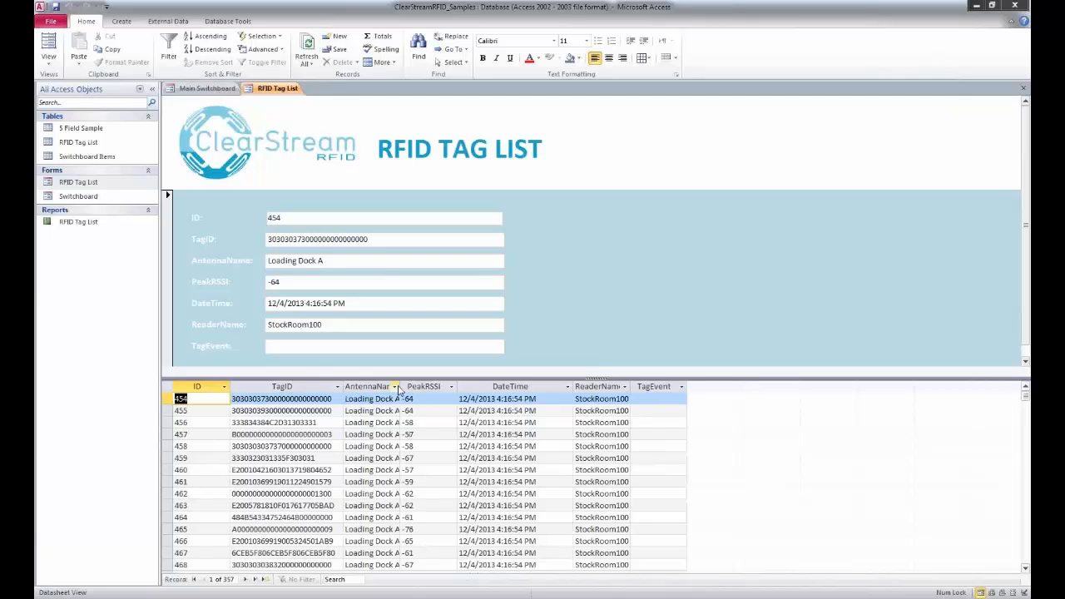
- Browse the tag records in the RFID Tag List datasheet and widen its AntennaName and ReaderName columns
{"action": "left_click_drag", "start_coordinate": [402, 388], "coordinate": [430, 388]}
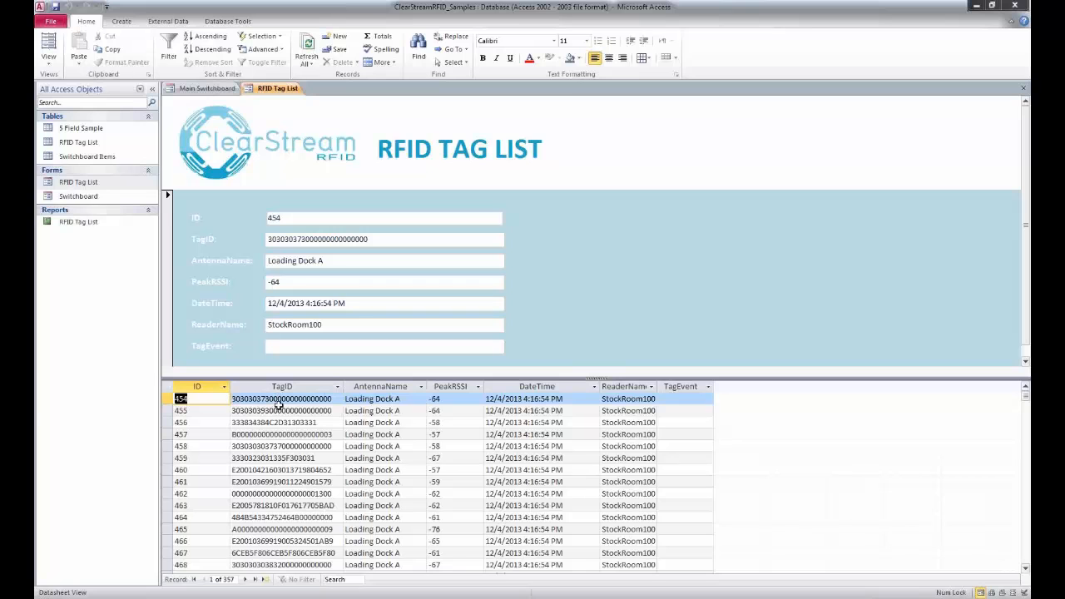
{"action": "scroll", "coordinate": [399, 491], "scroll_direction": "down", "scroll_amount": 19}
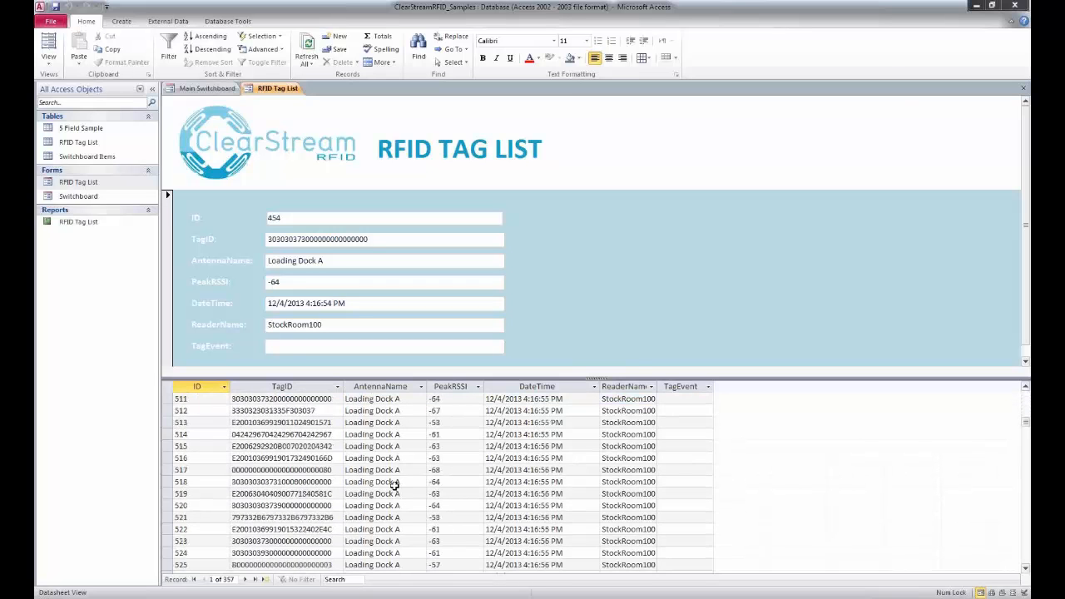
{"action": "scroll", "coordinate": [395, 485], "scroll_direction": "down", "scroll_amount": 20}
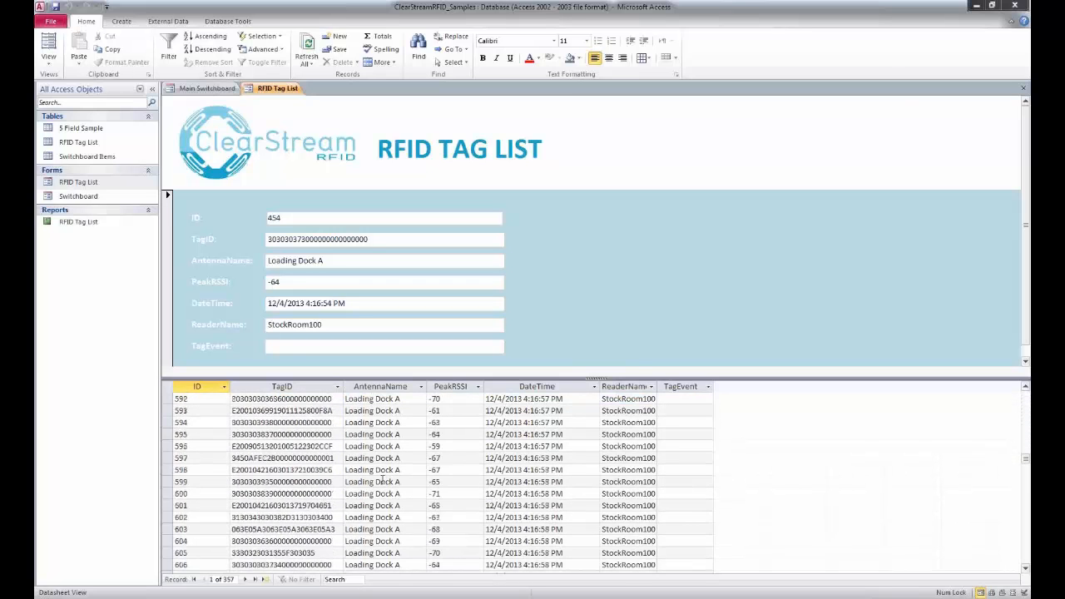
{"action": "scroll", "coordinate": [382, 478], "scroll_direction": "down", "scroll_amount": 20}
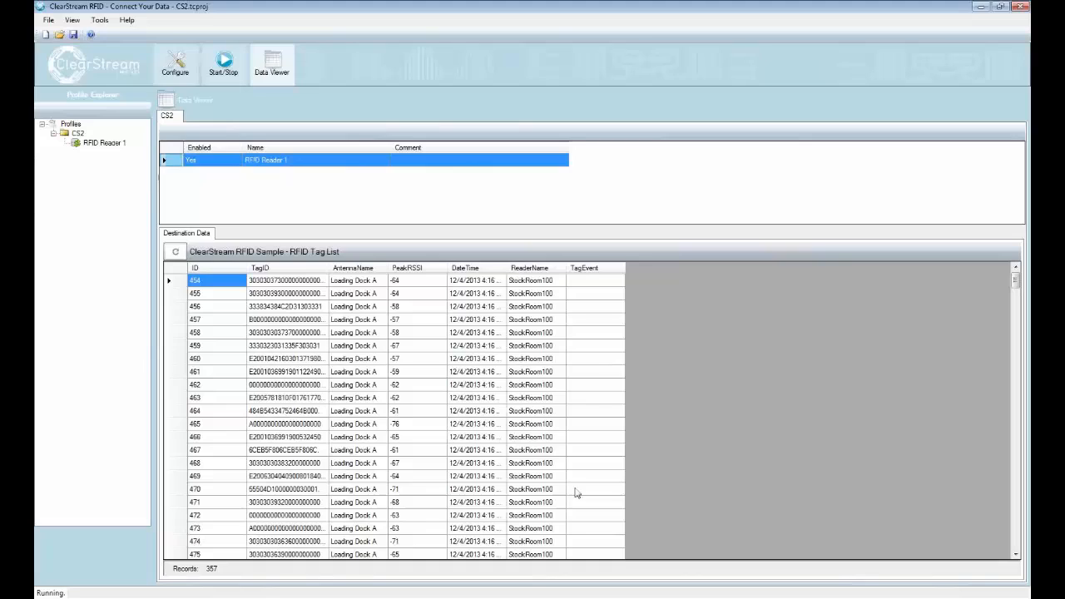
{"action": "left_click", "coordinate": [162, 71]}
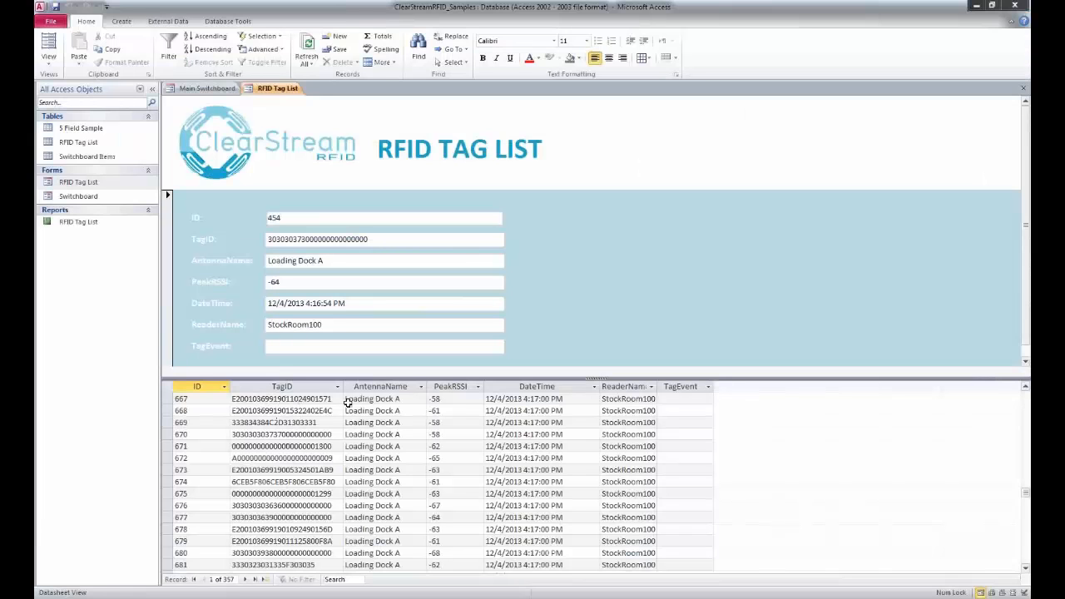
{"action": "left_click", "coordinate": [432, 400]}
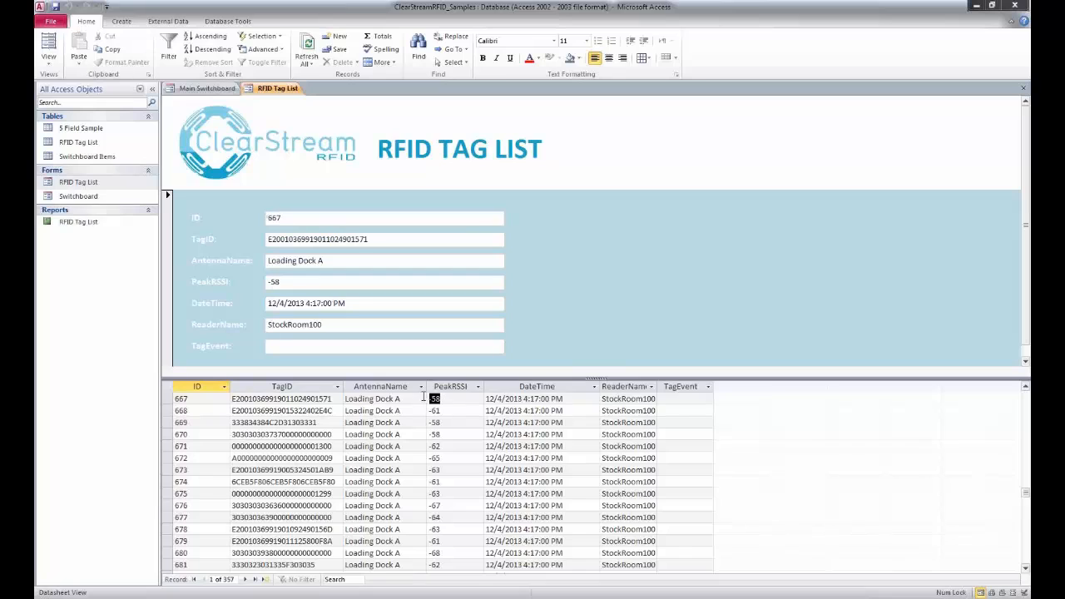
{"action": "key", "text": "Tab"}
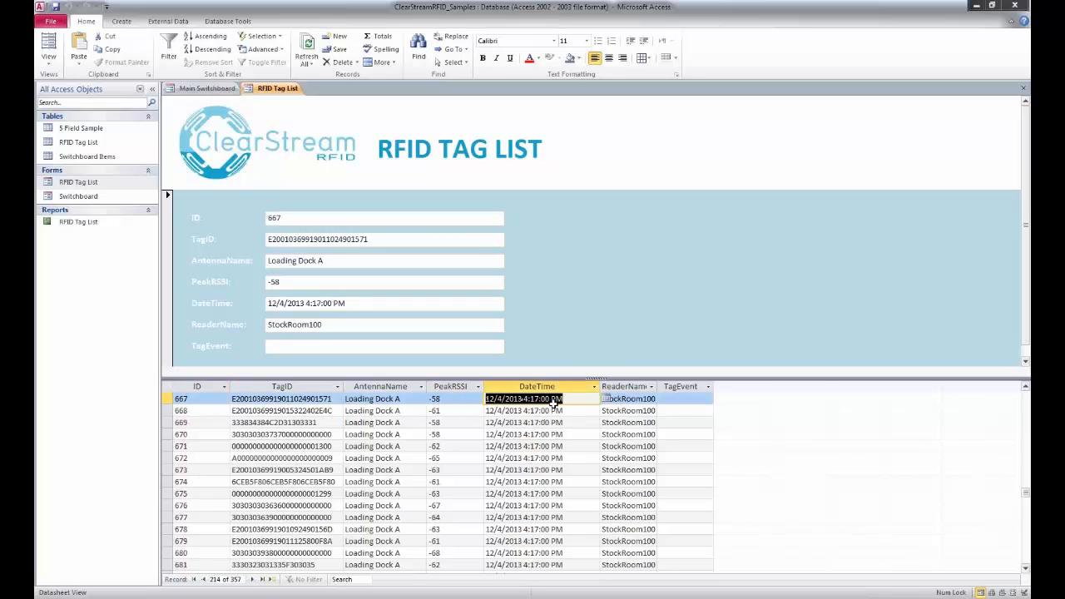
{"action": "left_click", "coordinate": [650, 402]}
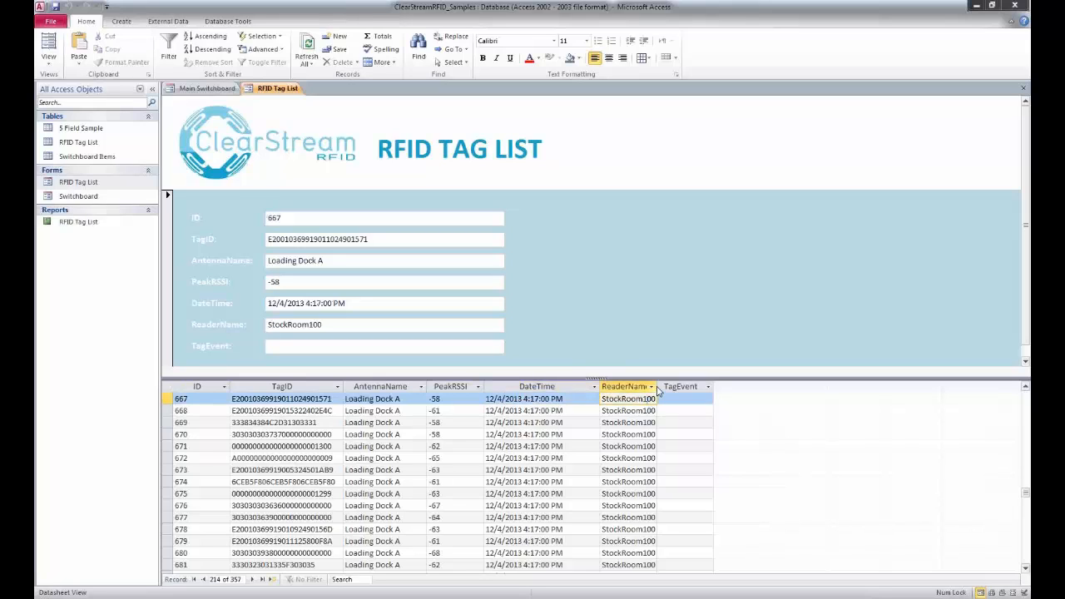
{"action": "left_click_drag", "start_coordinate": [657, 389], "coordinate": [594, 399]}
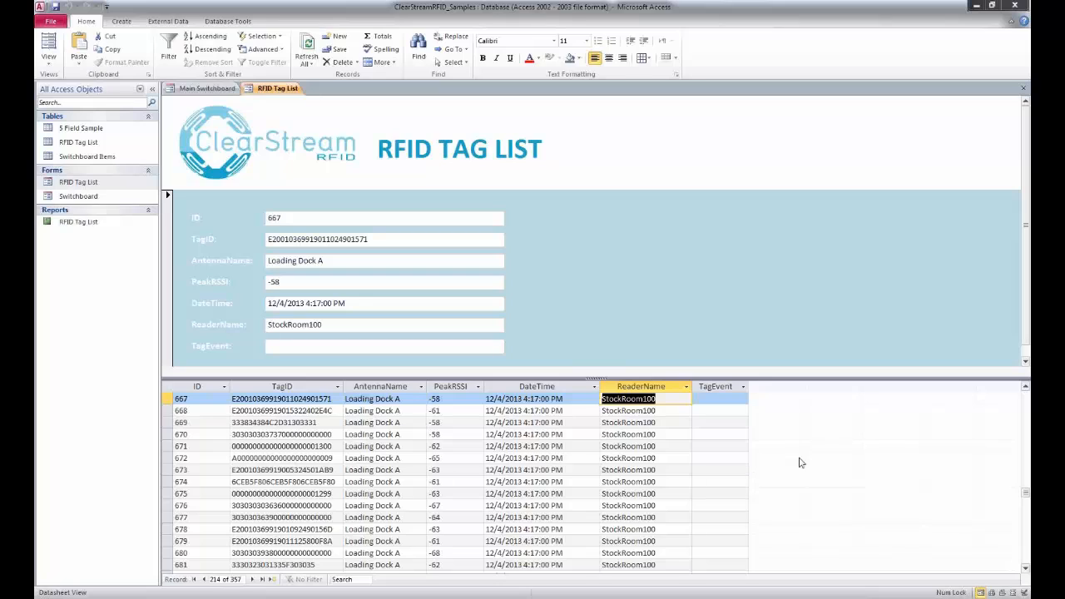
- Examine the TagID, AntennaName, ReaderName and DateTime values of the tag read with ID 668
{"action": "left_click", "coordinate": [168, 412]}
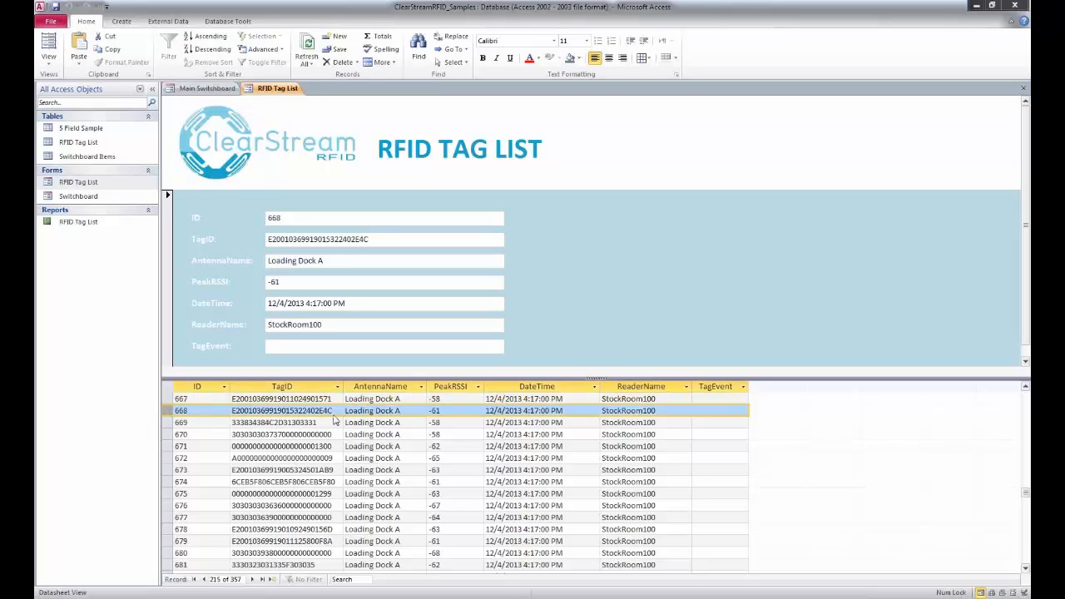
{"action": "left_click_drag", "start_coordinate": [335, 411], "coordinate": [232, 411]}
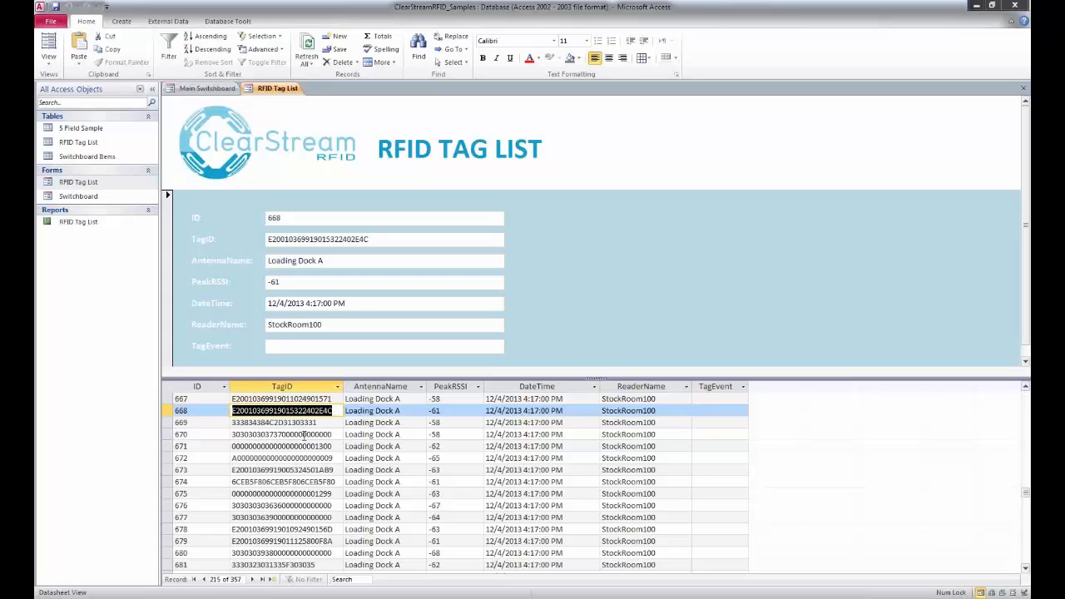
{"action": "left_click", "coordinate": [411, 412]}
{"action": "left_click_drag", "start_coordinate": [410, 411], "coordinate": [345, 411]}
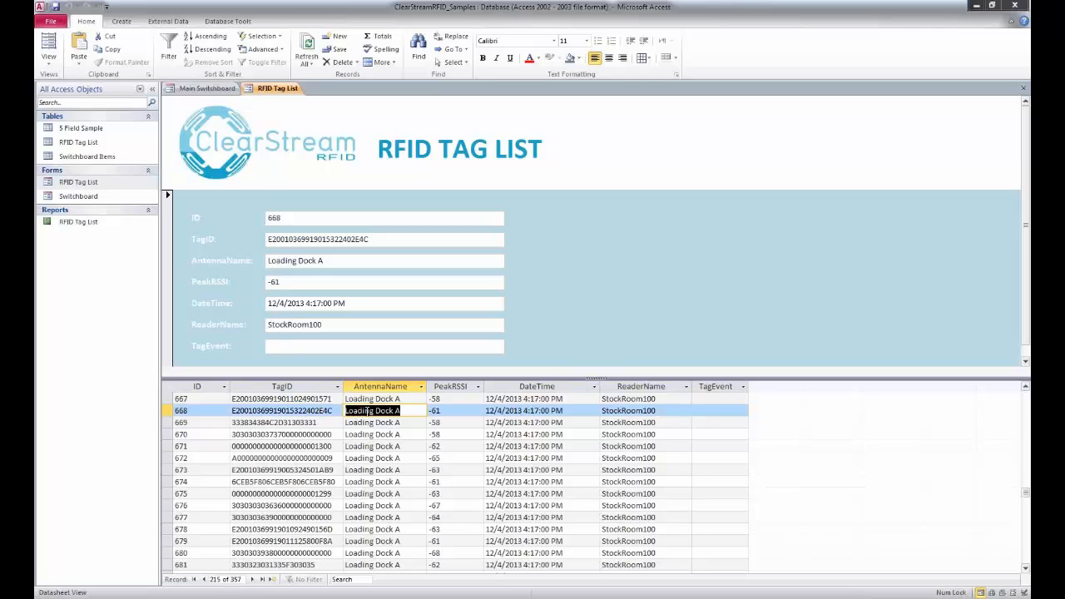
{"action": "left_click", "coordinate": [678, 412]}
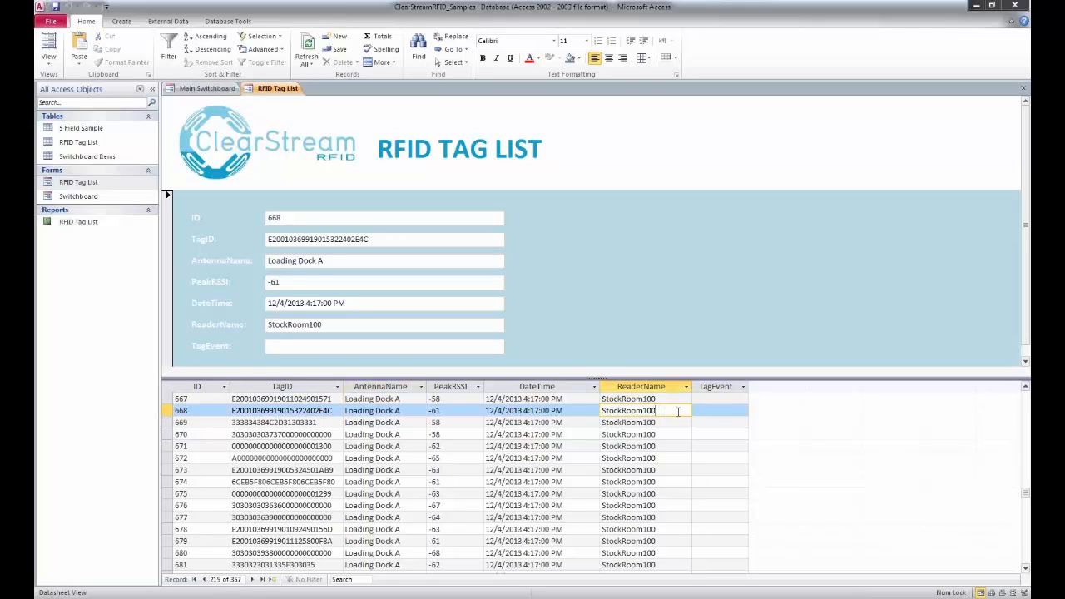
{"action": "left_click_drag", "start_coordinate": [677, 411], "coordinate": [597, 411]}
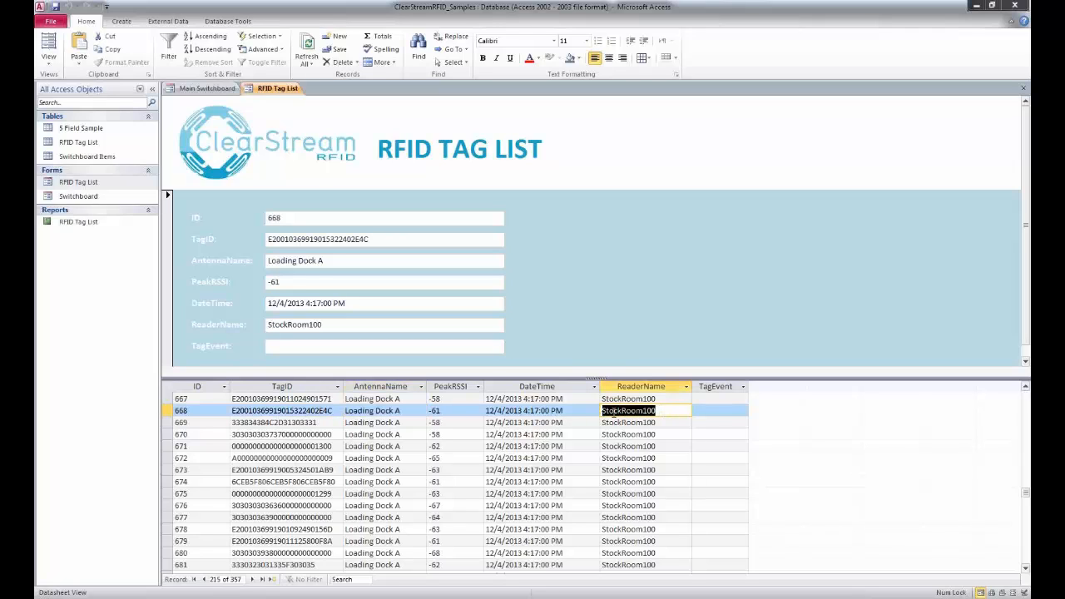
{"action": "left_click", "coordinate": [658, 411]}
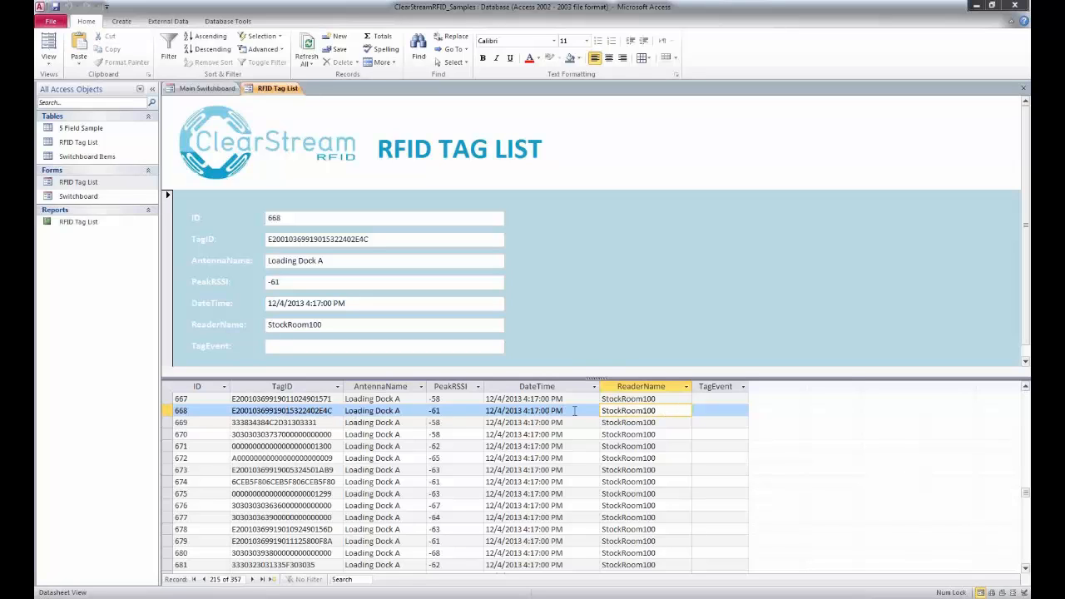
{"action": "left_click_drag", "start_coordinate": [574, 411], "coordinate": [471, 411]}
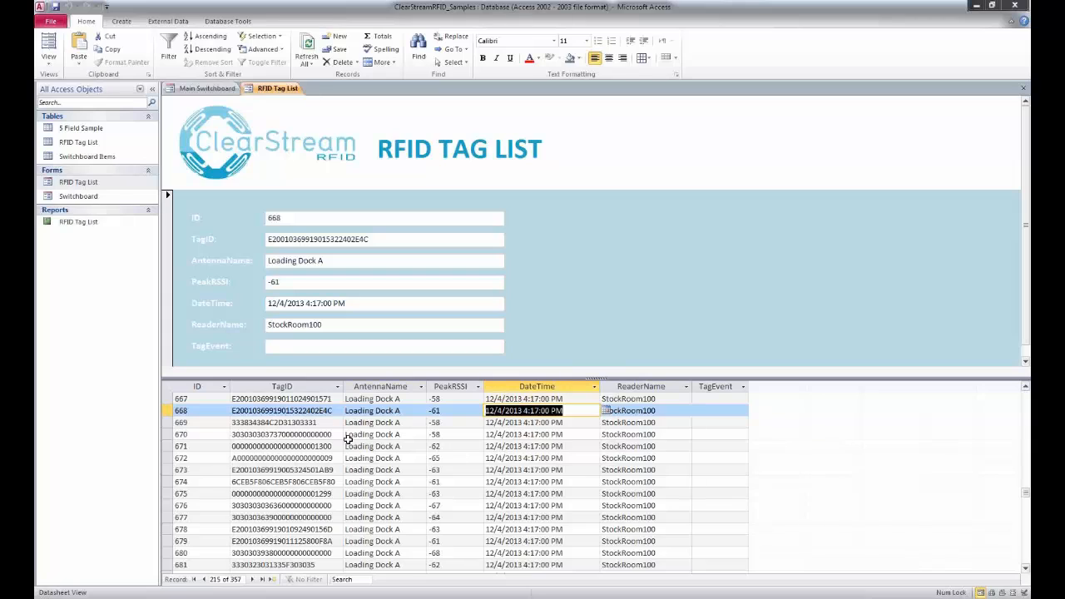
{"action": "left_click_drag", "start_coordinate": [416, 411], "coordinate": [342, 411]}
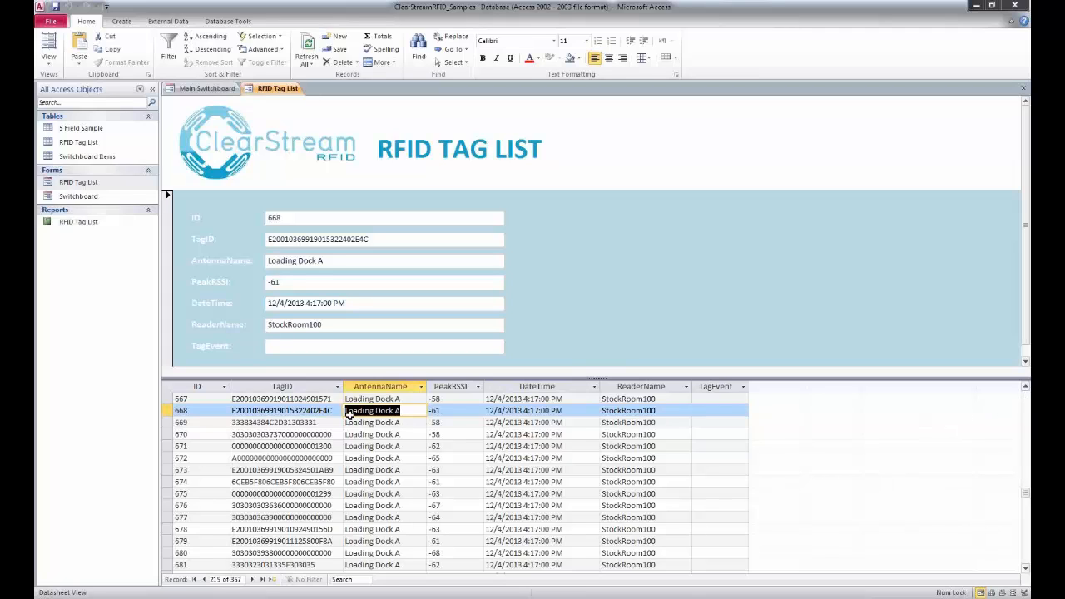
- Select all tag records in the RFID Tag List from first to last and delete them, confirming the deletion
{"action": "left_click", "coordinate": [414, 399]}
{"action": "left_click_drag", "start_coordinate": [1027, 493], "coordinate": [980, 398]}
{"action": "left_click", "coordinate": [168, 399]}
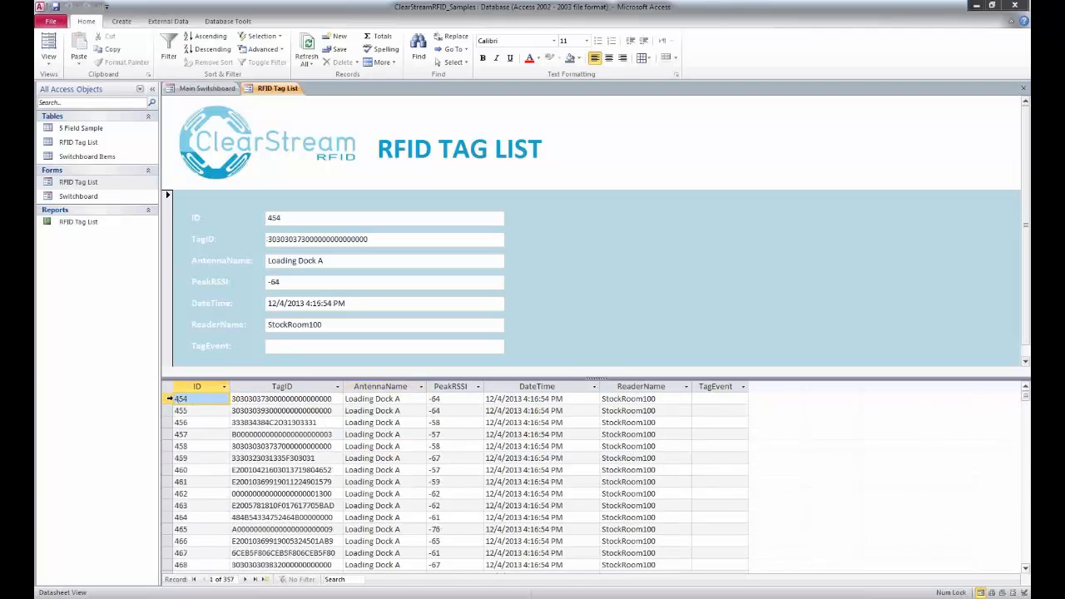
{"action": "left_click_drag", "start_coordinate": [1026, 401], "coordinate": [1024, 566]}
{"action": "scroll", "coordinate": [992, 555], "scroll_direction": "up", "scroll_amount": 5}
{"action": "scroll", "coordinate": [331, 486], "scroll_direction": "down", "scroll_amount": 3}
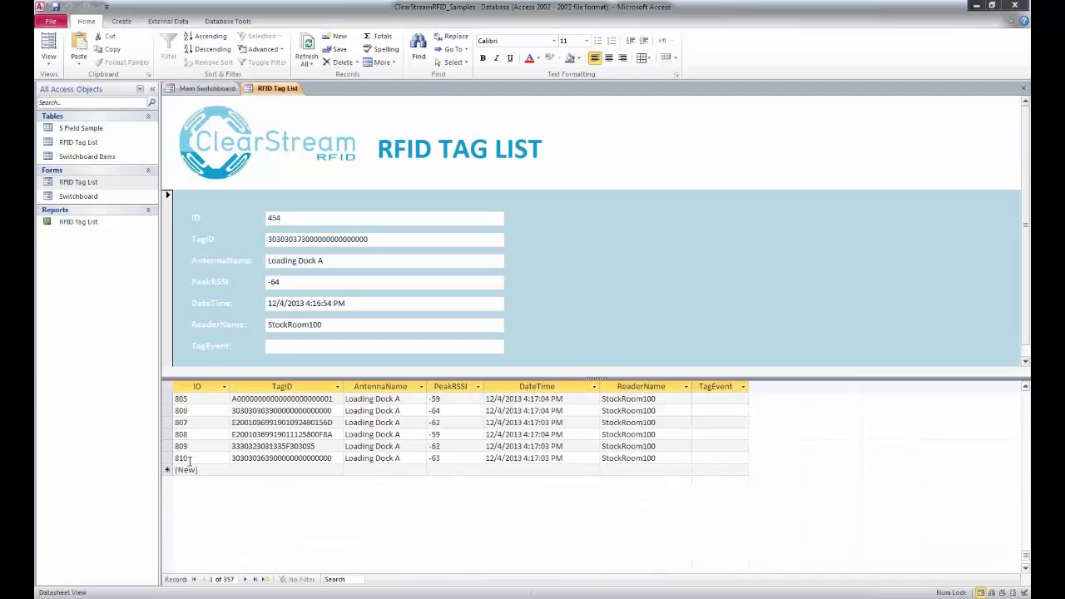
{"action": "key", "text": "ctrl+a"}
{"action": "key", "text": "Delete"}
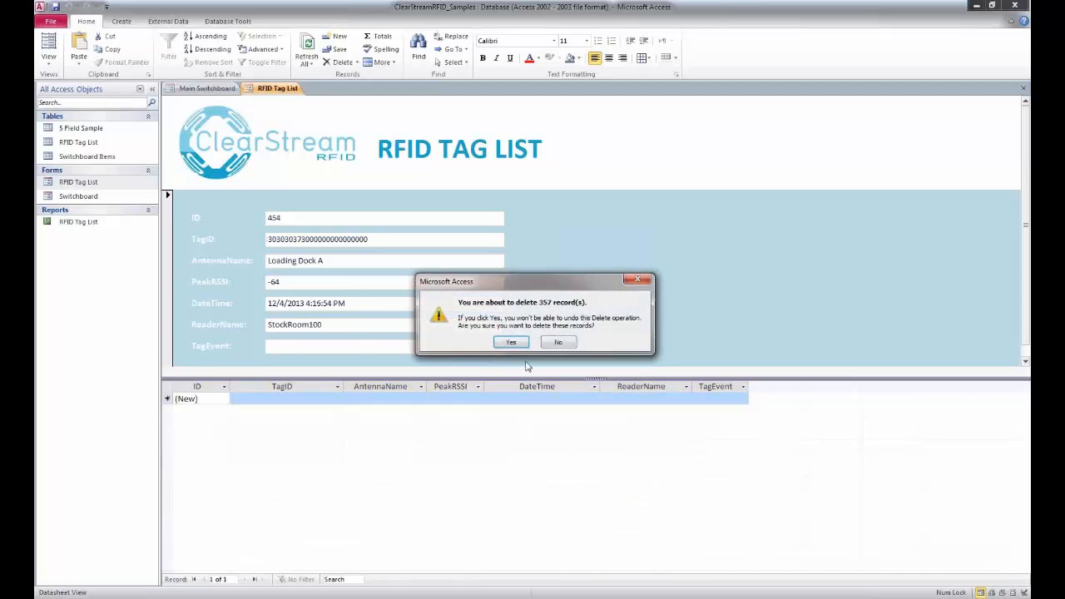
{"action": "left_click", "coordinate": [519, 345]}
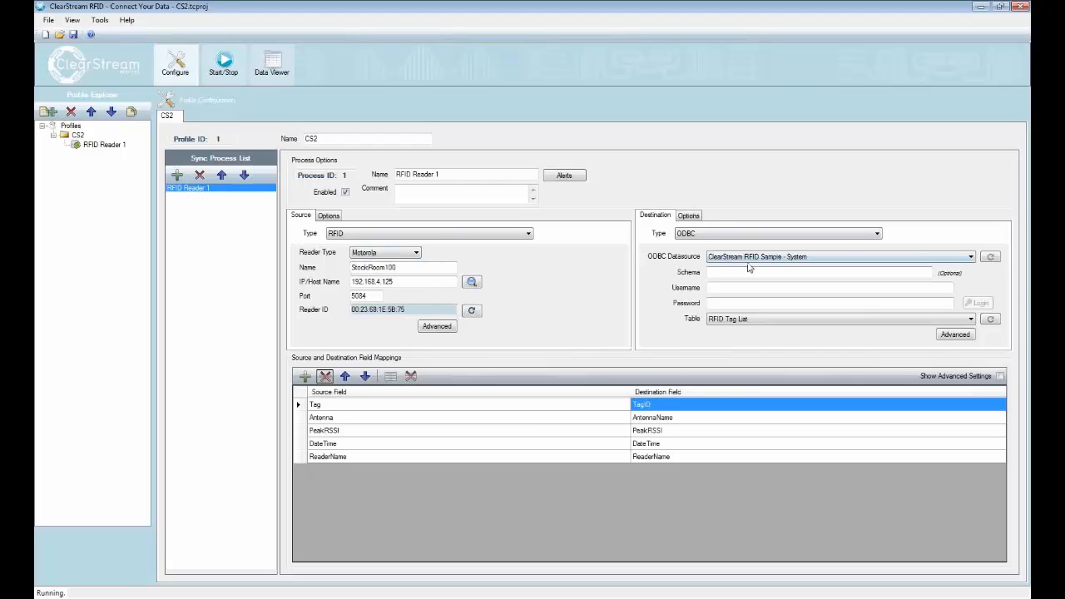
- Switch to ClearStream RFID and review the post type choices in RFID Reader 1's destination options
{"action": "left_click", "coordinate": [693, 216]}
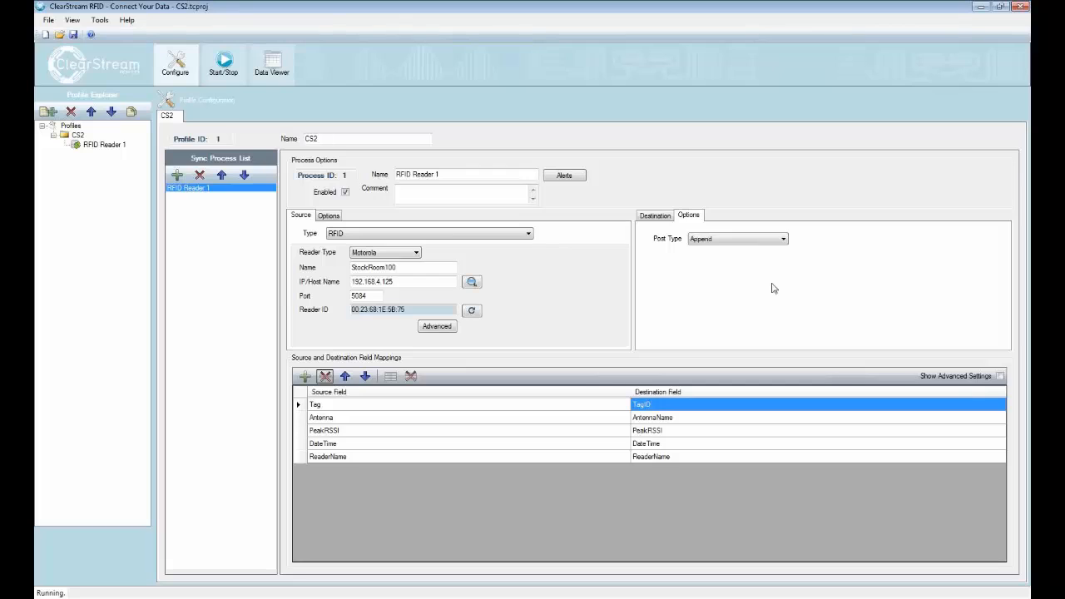
{"action": "left_click", "coordinate": [772, 240]}
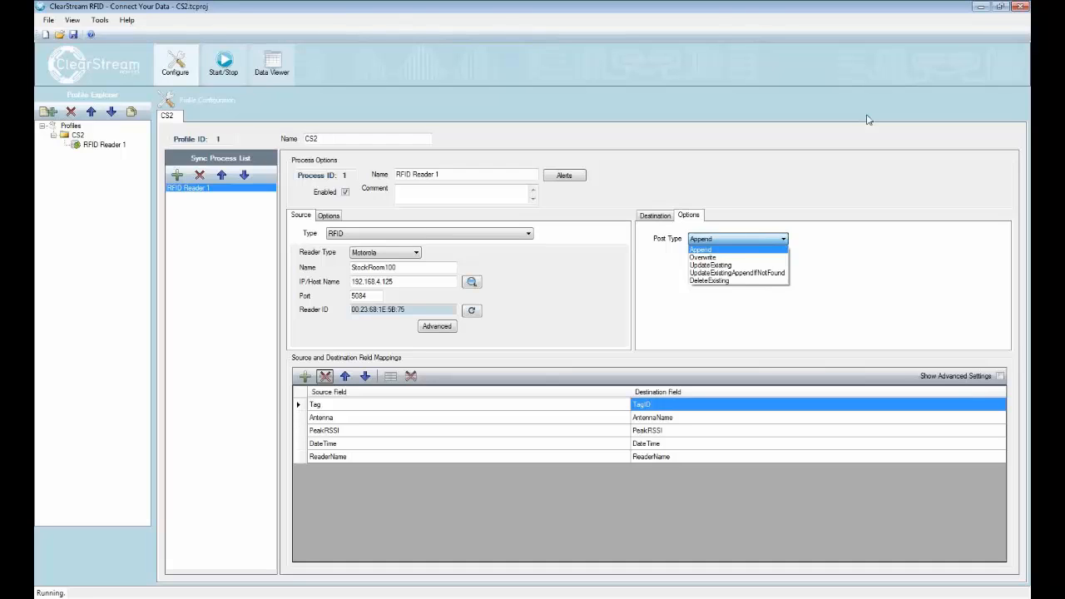
{"action": "left_click", "coordinate": [712, 259]}
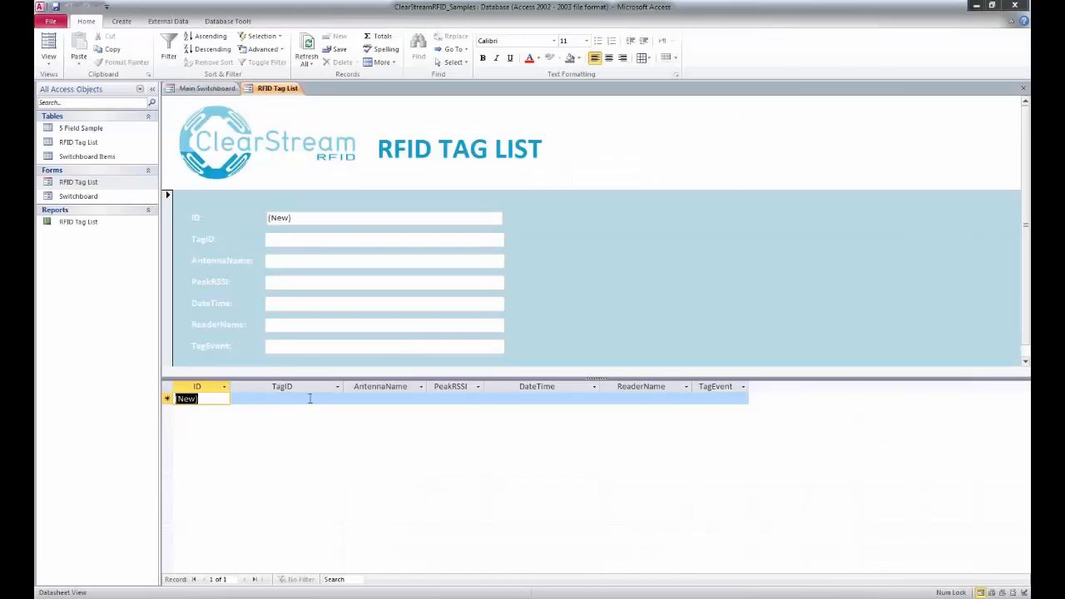
- Examine the TagID and ReaderName fields of the blank record in Access, and return to RFID Reader 1's destination settings in ClearStream RFID
{"action": "left_click", "coordinate": [334, 399]}
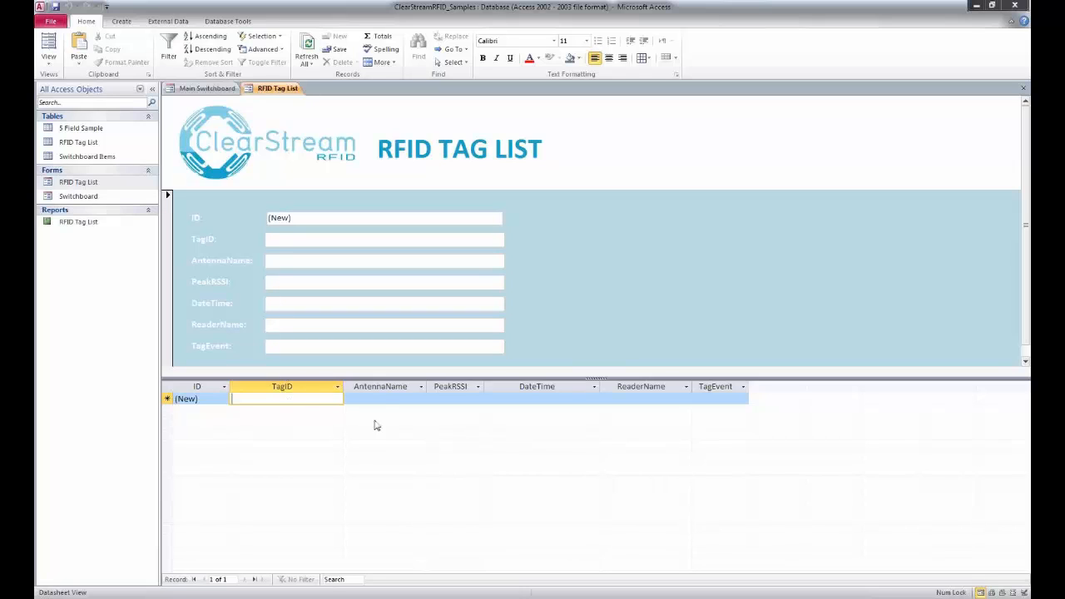
{"action": "left_click", "coordinate": [651, 399]}
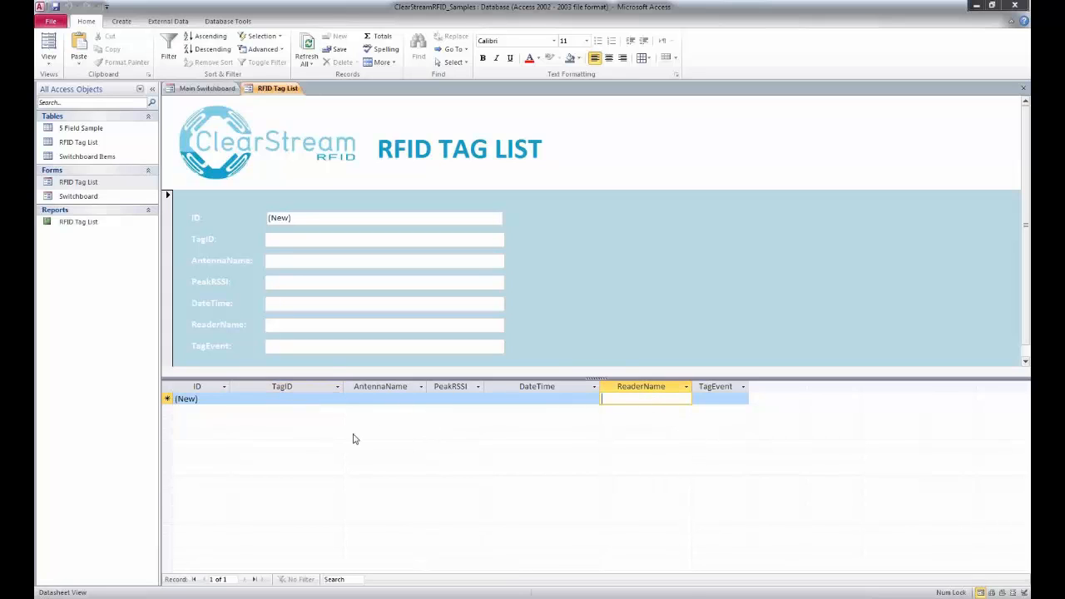
{"action": "left_click", "coordinate": [306, 399]}
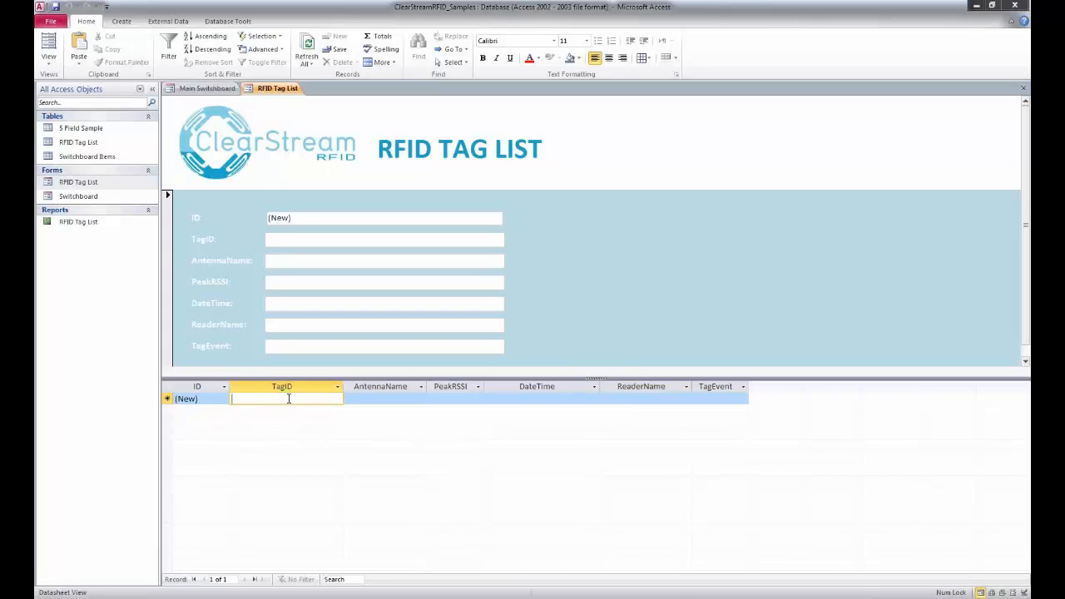
{"action": "left_click", "coordinate": [614, 398]}
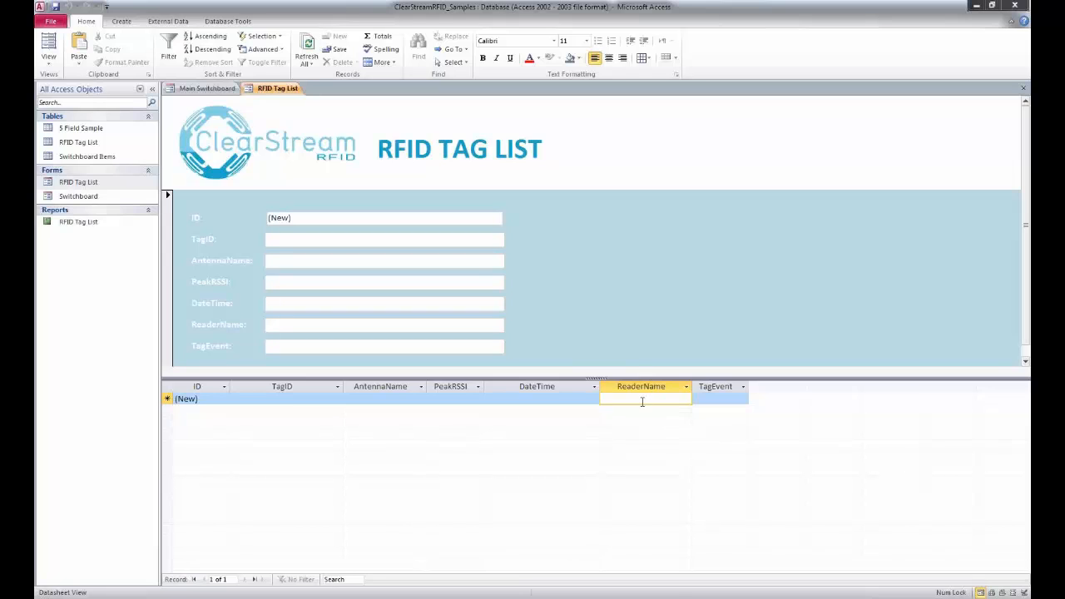
{"action": "left_click", "coordinate": [275, 399]}
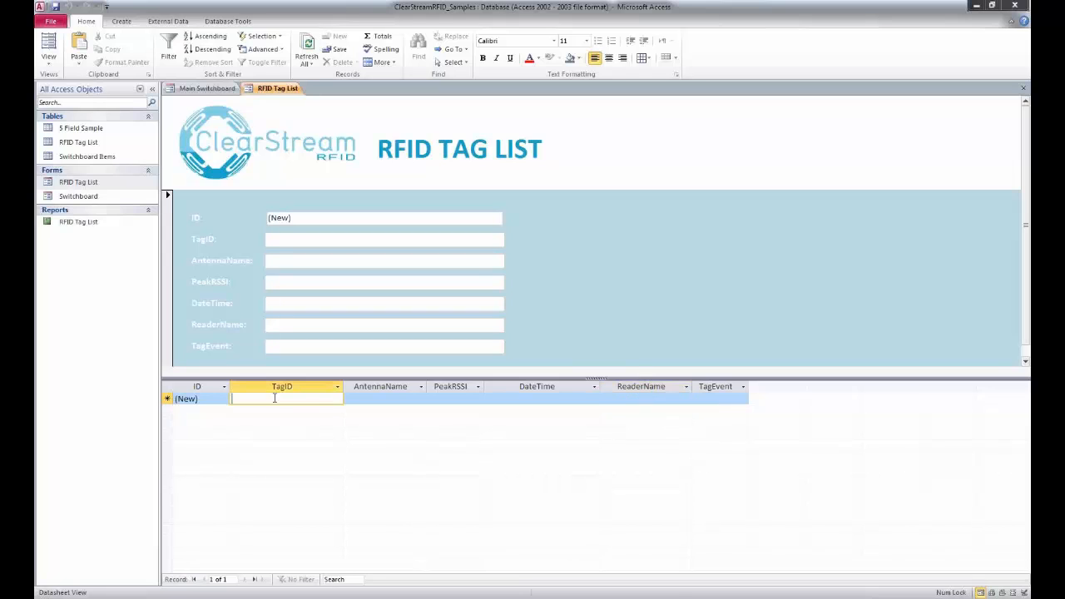
{"action": "left_click", "coordinate": [169, 399]}
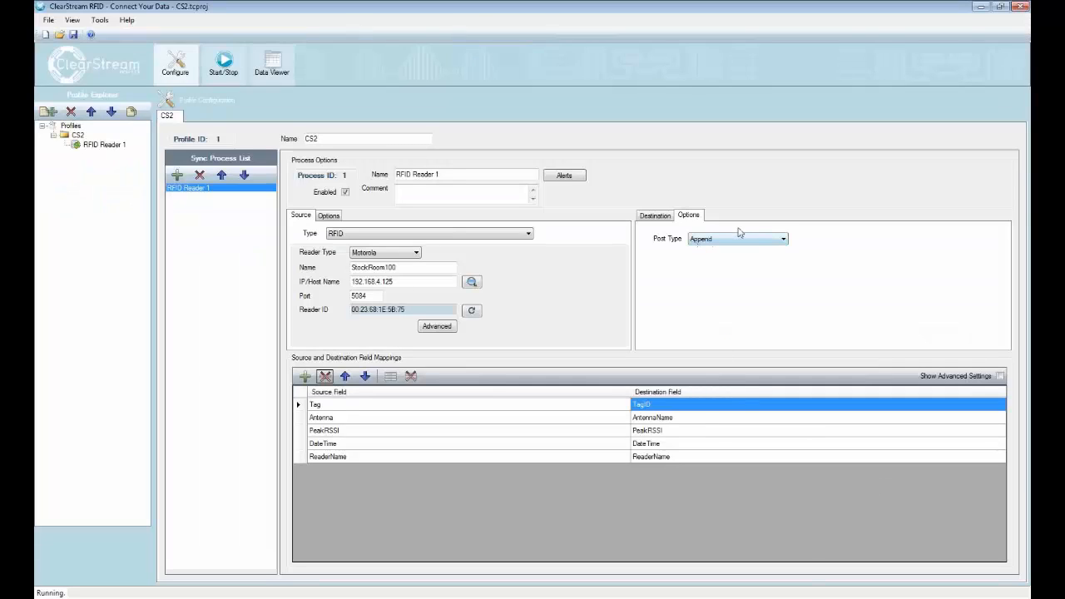
{"action": "left_click", "coordinate": [651, 218]}
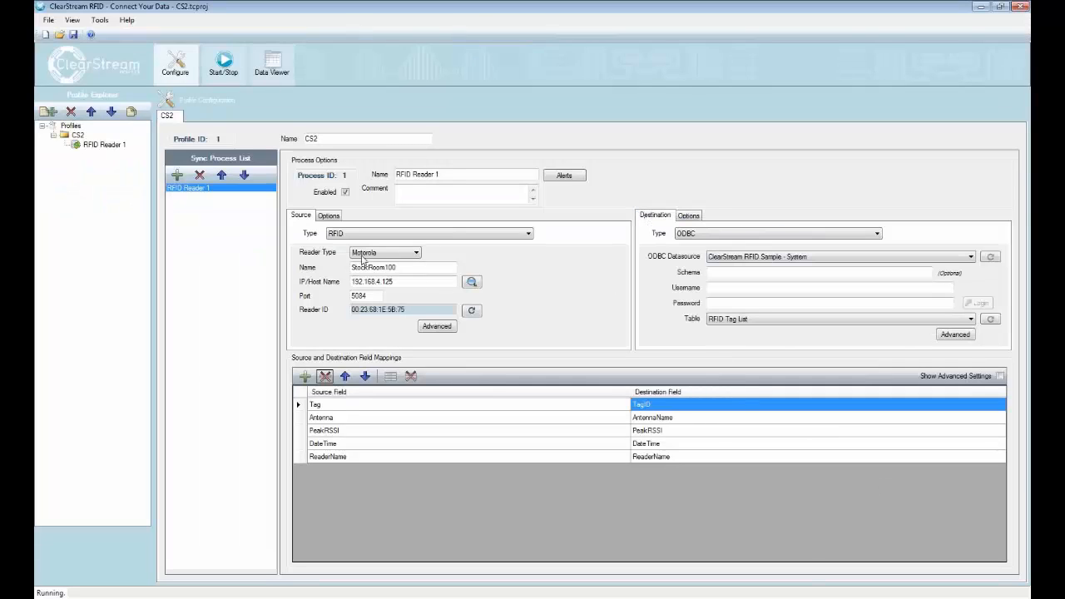
- In the Motorola reader's advanced options, try the Timed and GPI Trigger scan modes, set the trigger port to 1, and return to Continuous
{"action": "left_click", "coordinate": [427, 327]}
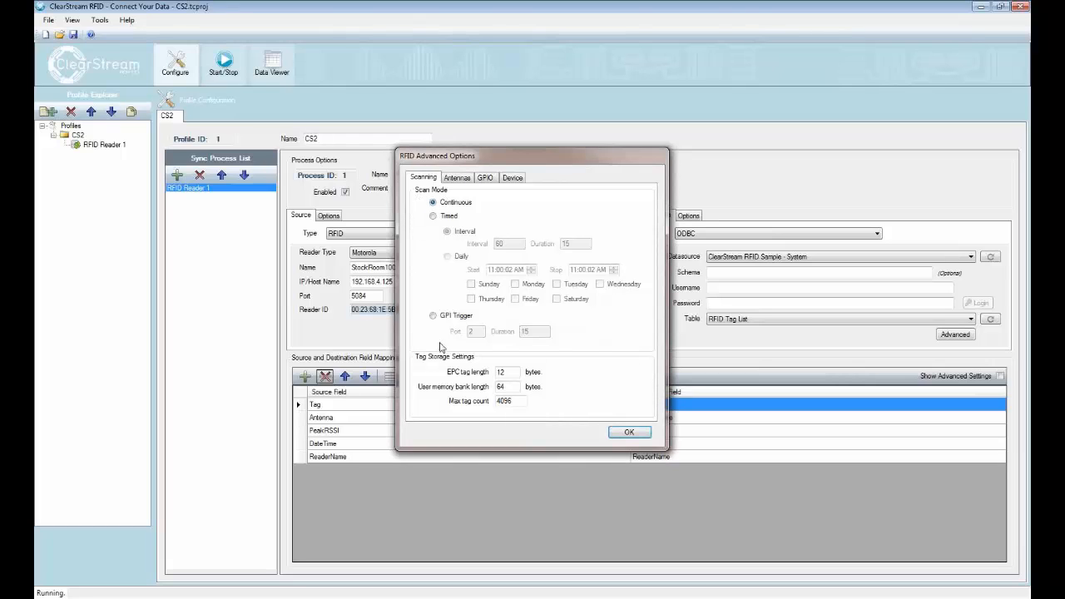
{"action": "left_click", "coordinate": [434, 217]}
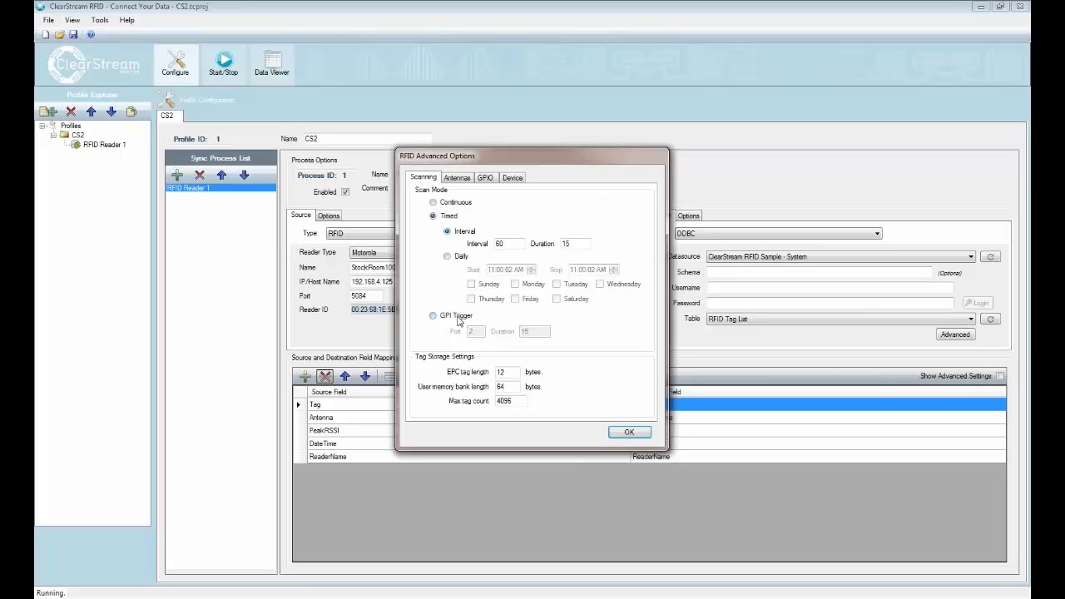
{"action": "left_click", "coordinate": [459, 322]}
{"action": "left_click", "coordinate": [469, 333]}
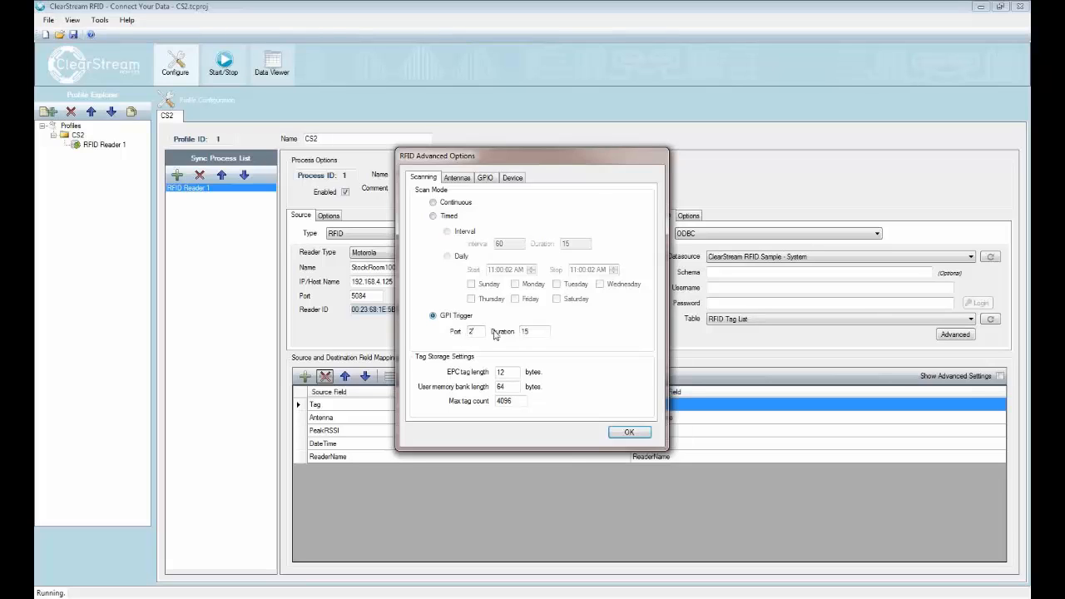
{"action": "double_click", "coordinate": [471, 331]}
{"action": "type", "text": "2"}
{"action": "double_click", "coordinate": [477, 331]}
{"action": "type", "text": "1"}
{"action": "double_click", "coordinate": [472, 331]}
{"action": "double_click", "coordinate": [532, 331]}
{"action": "left_click", "coordinate": [436, 203]}
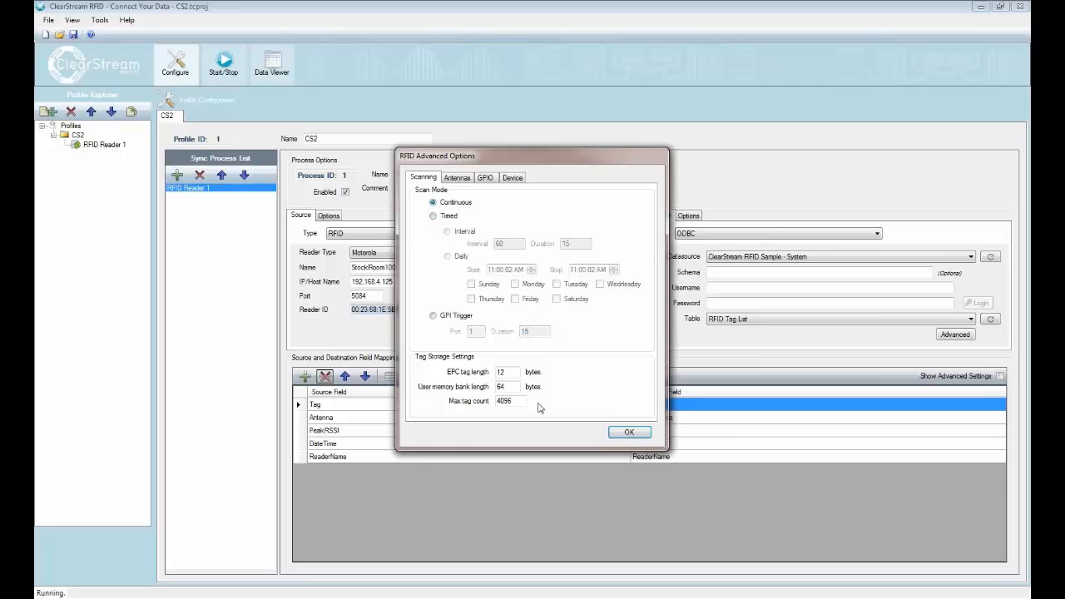
- Rename antenna 1 to Shelf 1 and antenna 2 to Shelf 2 in the reader's antenna list
{"action": "left_click", "coordinate": [457, 179]}
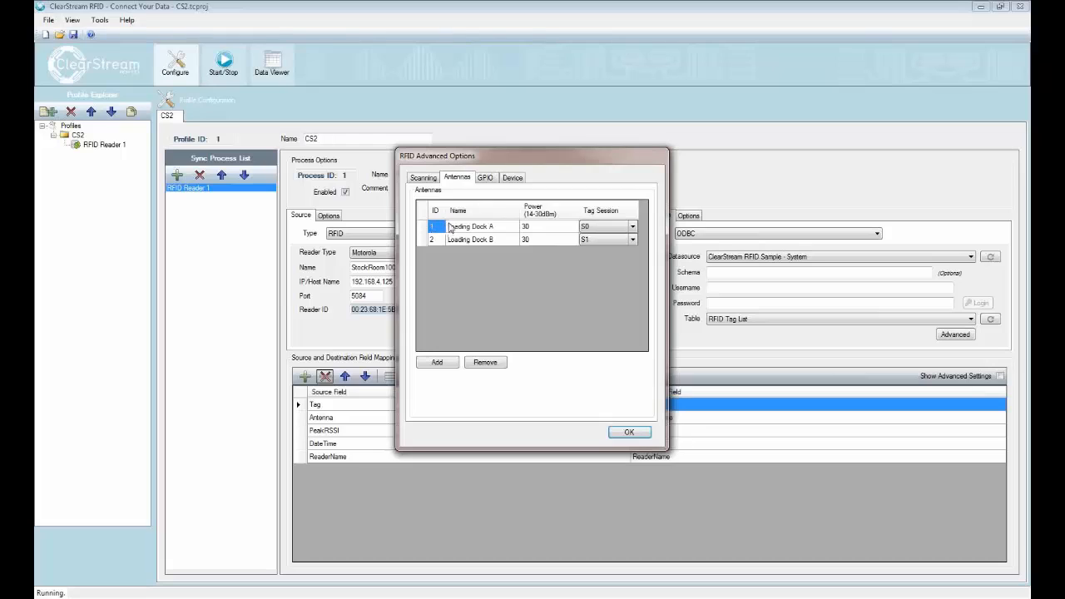
{"action": "left_click", "coordinate": [491, 228]}
{"action": "left_click", "coordinate": [487, 229]}
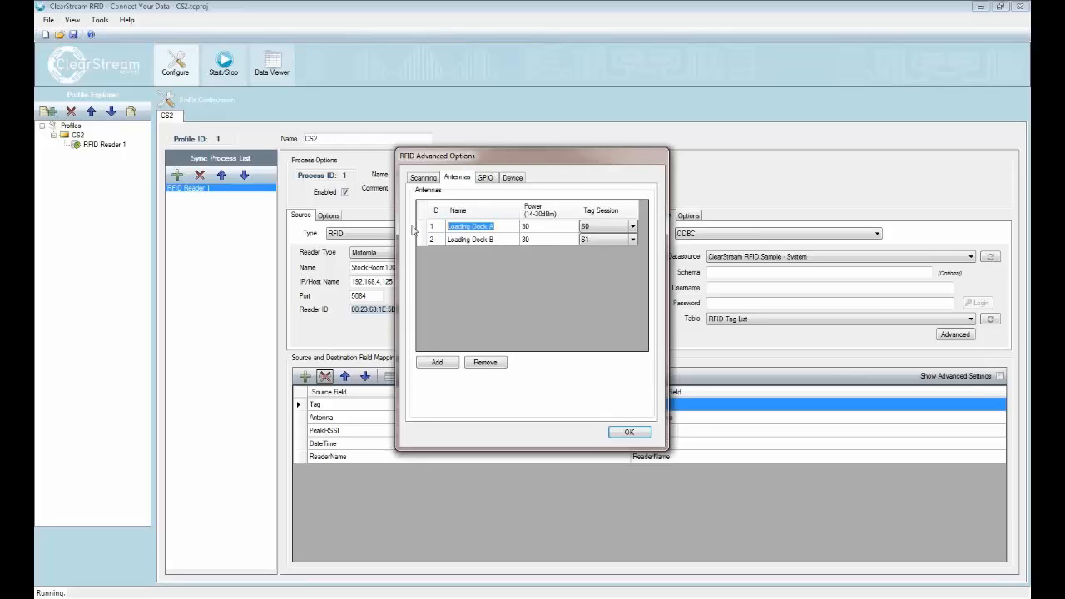
{"action": "left_click", "coordinate": [500, 229]}
{"action": "left_click_drag", "start_coordinate": [504, 229], "coordinate": [434, 225]}
{"action": "type", "text": "Shelf 1"}
{"action": "left_click", "coordinate": [507, 243]}
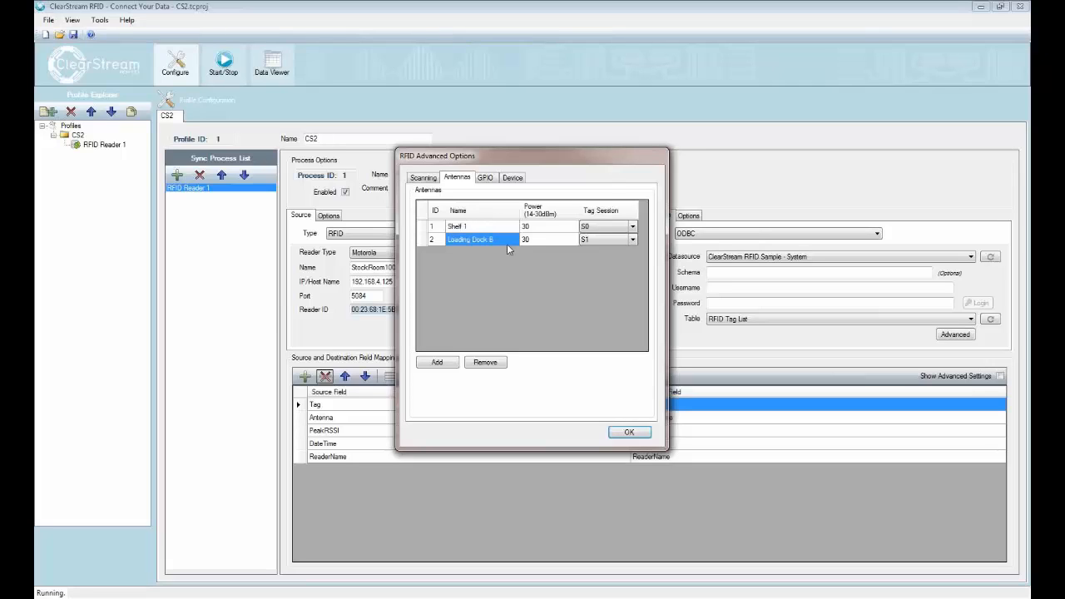
{"action": "type", "text": "Shelf 2"}
- Compare the Shelf 1 and Shelf 2 antenna entries with the AntennaName column in Access, and return to ClearStream RFID
{"action": "left_click", "coordinate": [533, 231]}
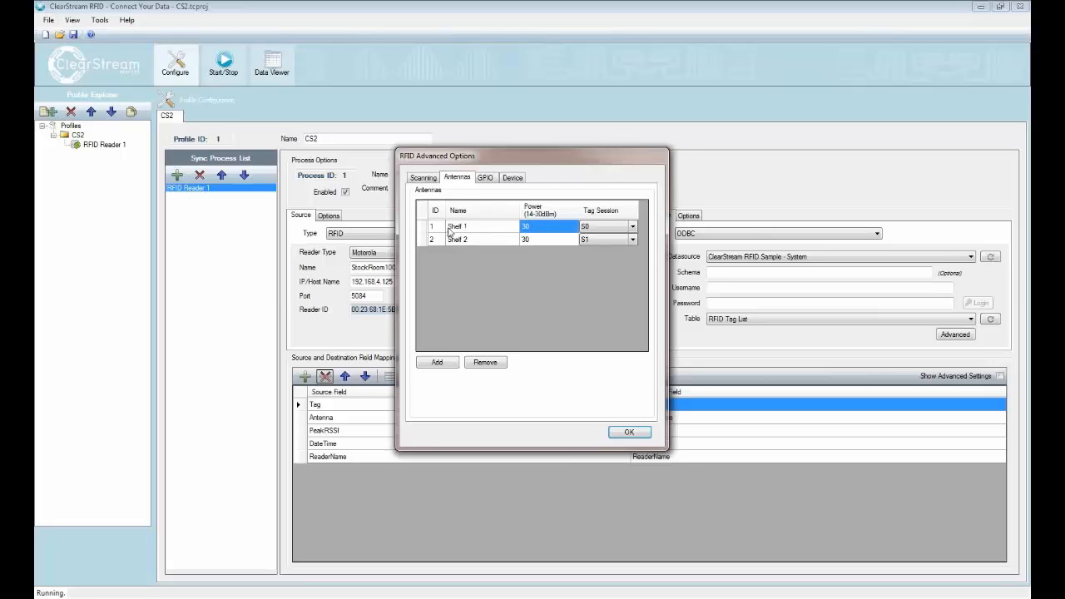
{"action": "left_click", "coordinate": [470, 232]}
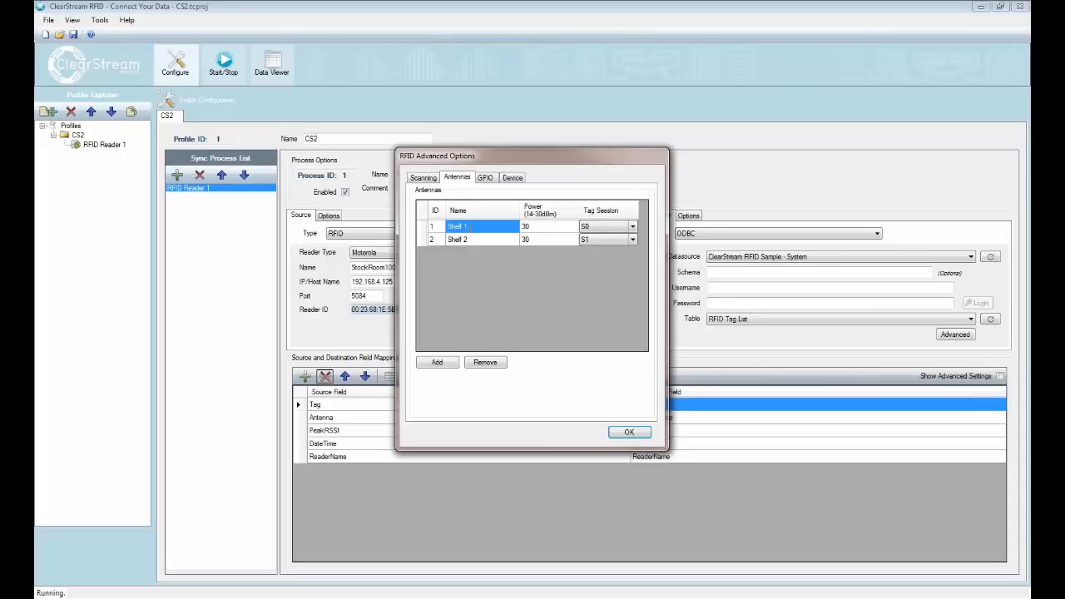
{"action": "left_click", "coordinate": [470, 229]}
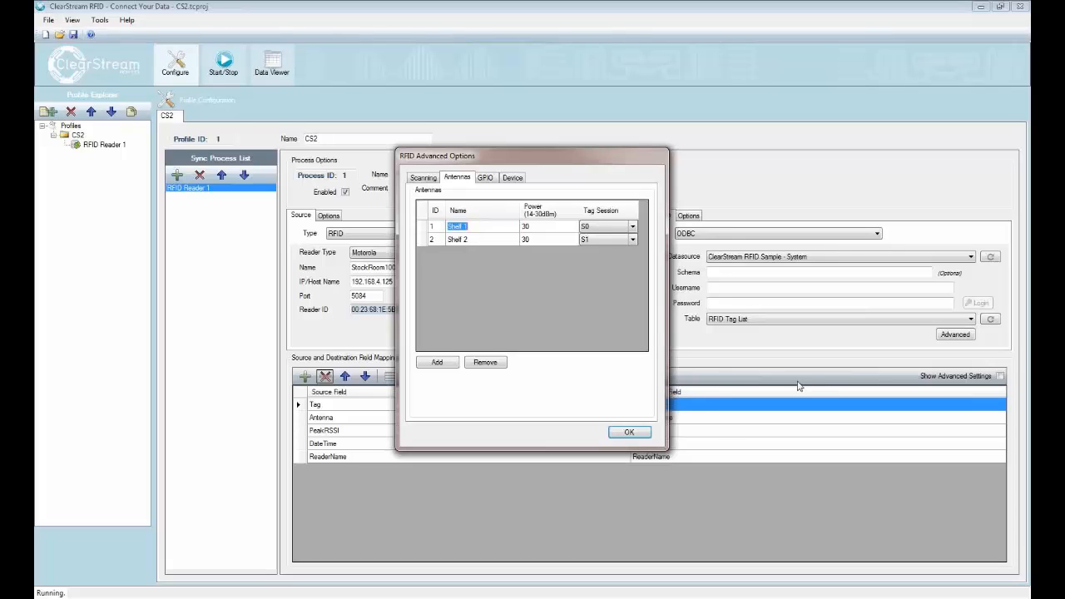
{"action": "left_click", "coordinate": [473, 229]}
{"action": "left_click", "coordinate": [476, 242]}
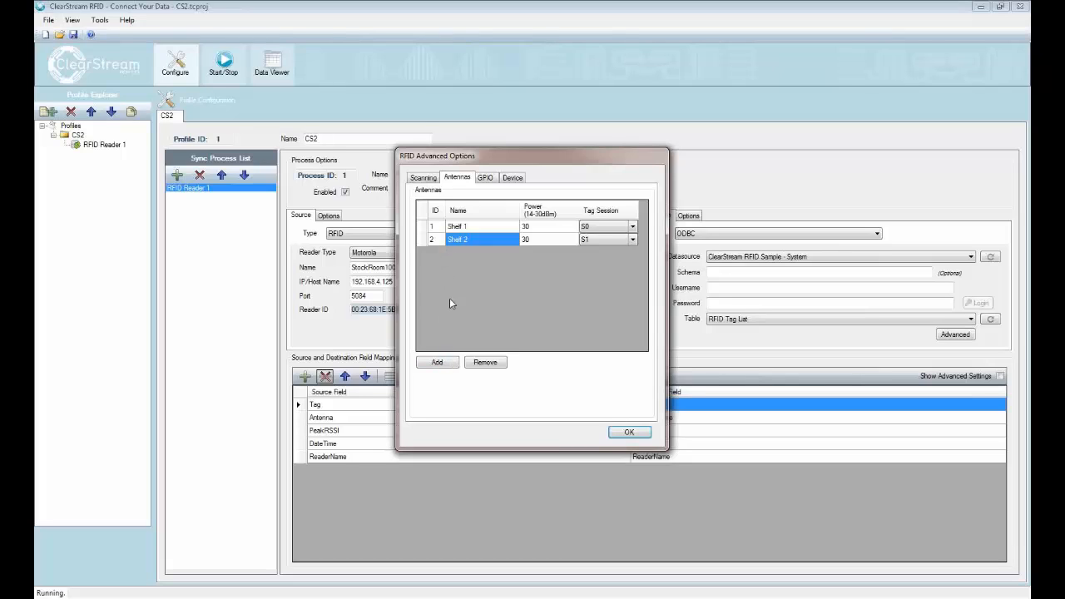
{"action": "left_click", "coordinate": [471, 226]}
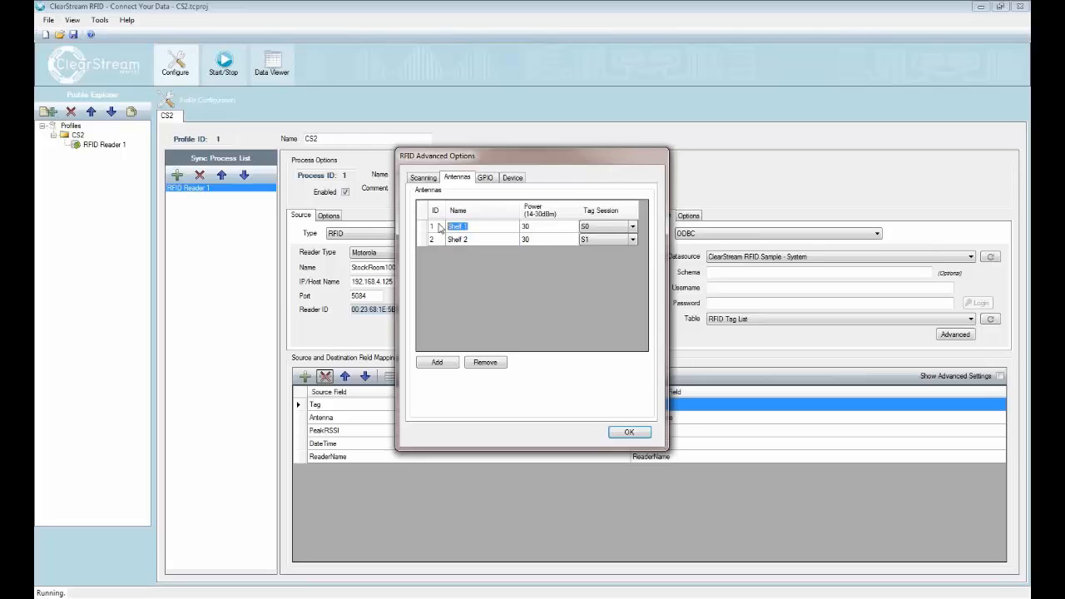
{"action": "left_click", "coordinate": [484, 240]}
{"action": "left_click", "coordinate": [484, 240]}
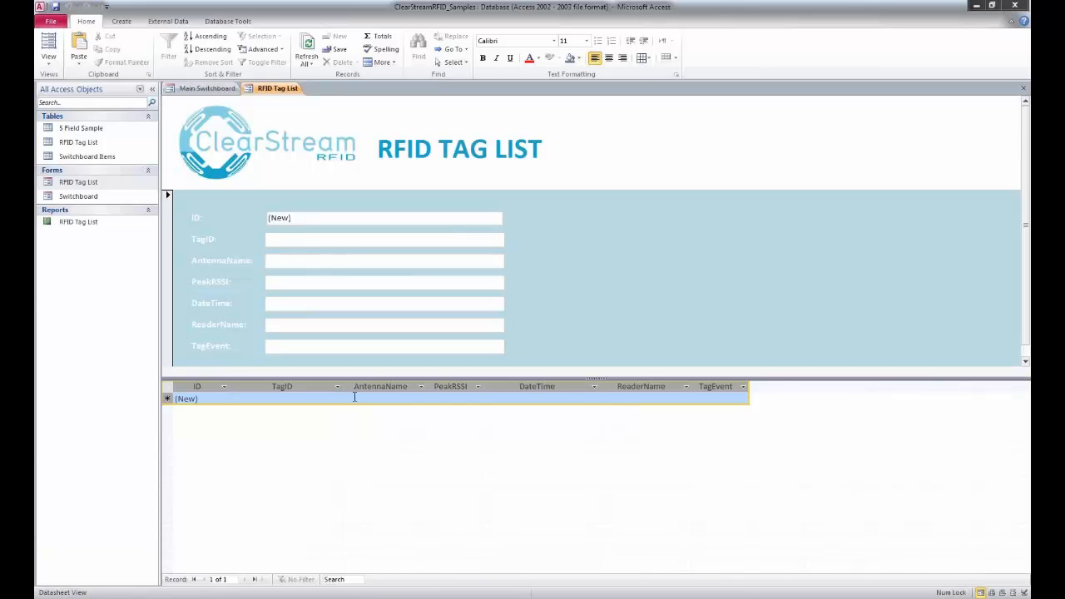
{"action": "left_click", "coordinate": [977, 6]}
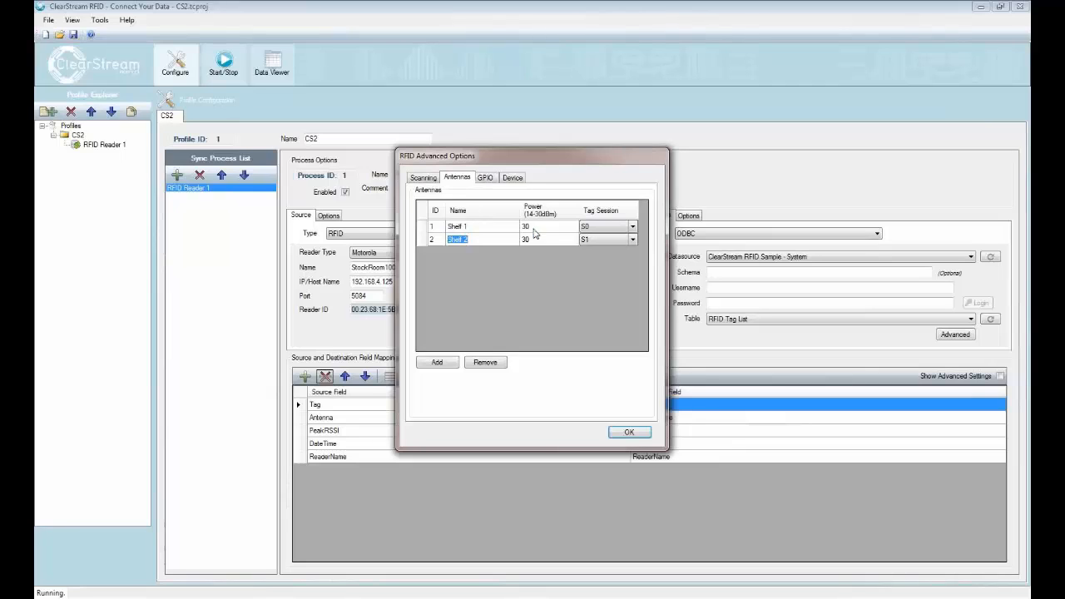
- Review the power value and the available tag session choices for the Shelf 1 antenna
{"action": "left_click", "coordinate": [533, 227]}
{"action": "left_click", "coordinate": [533, 232]}
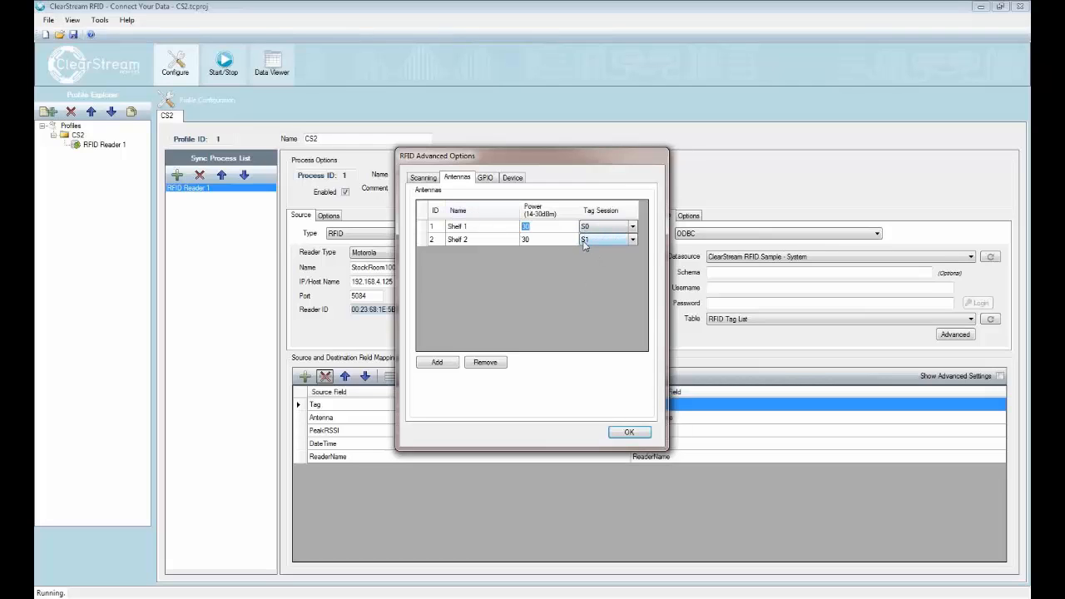
{"action": "left_click", "coordinate": [631, 227]}
{"action": "left_click", "coordinate": [633, 227]}
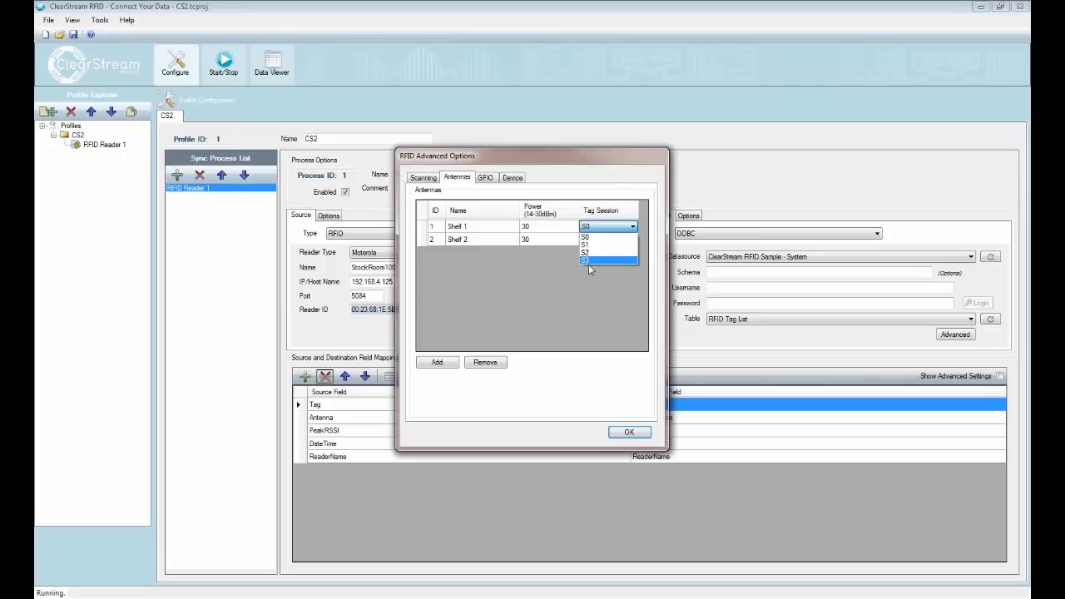
{"action": "left_click", "coordinate": [581, 293]}
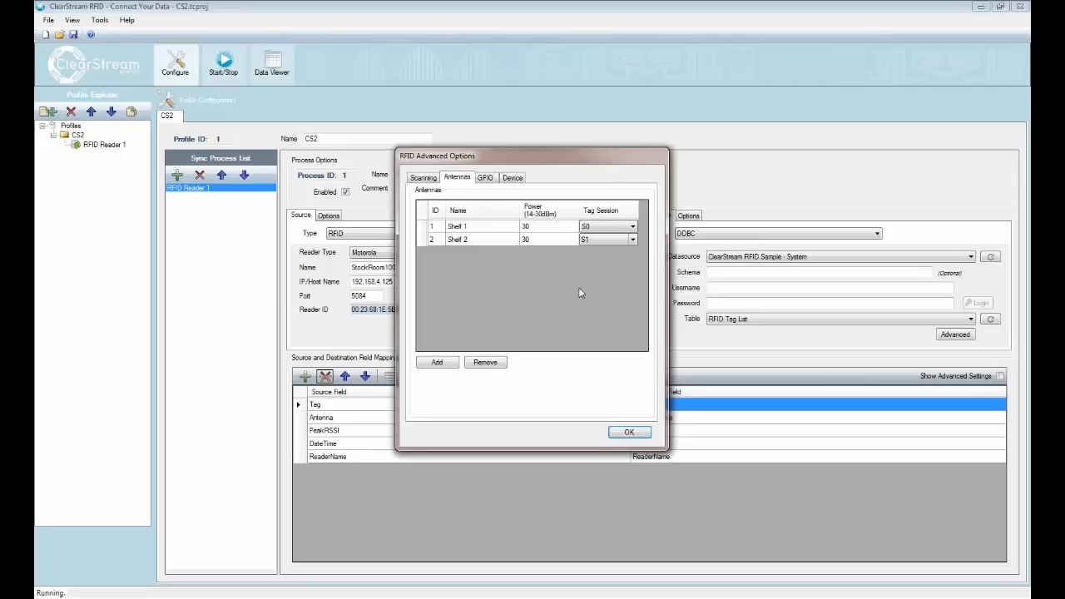
- Review the reader's GPIO output alerts and device tag reporting settings, and return to the antenna list
{"action": "left_click", "coordinate": [485, 180]}
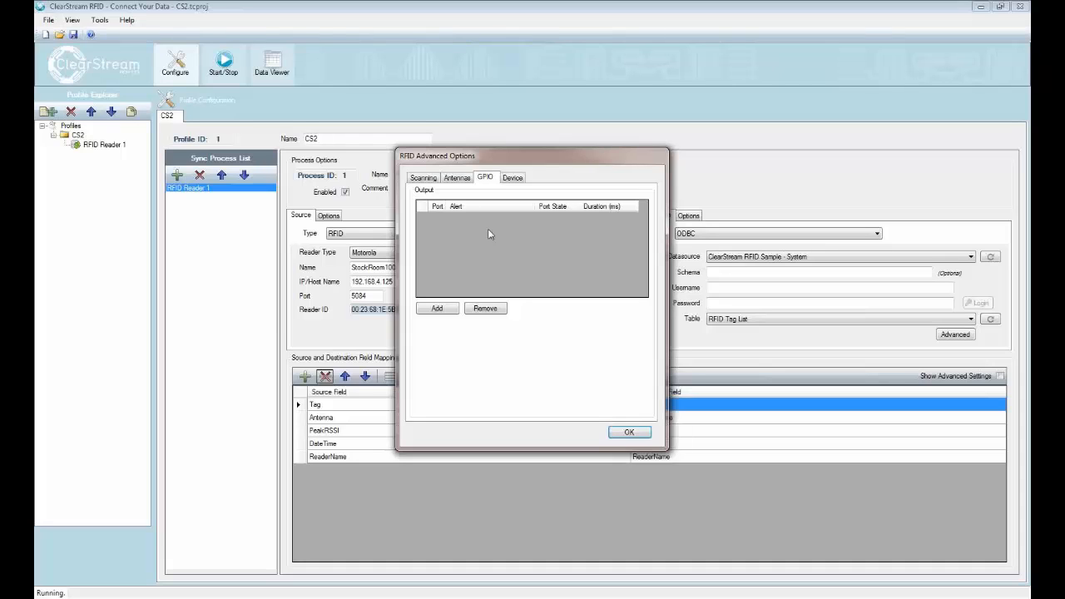
{"action": "left_click", "coordinate": [513, 179]}
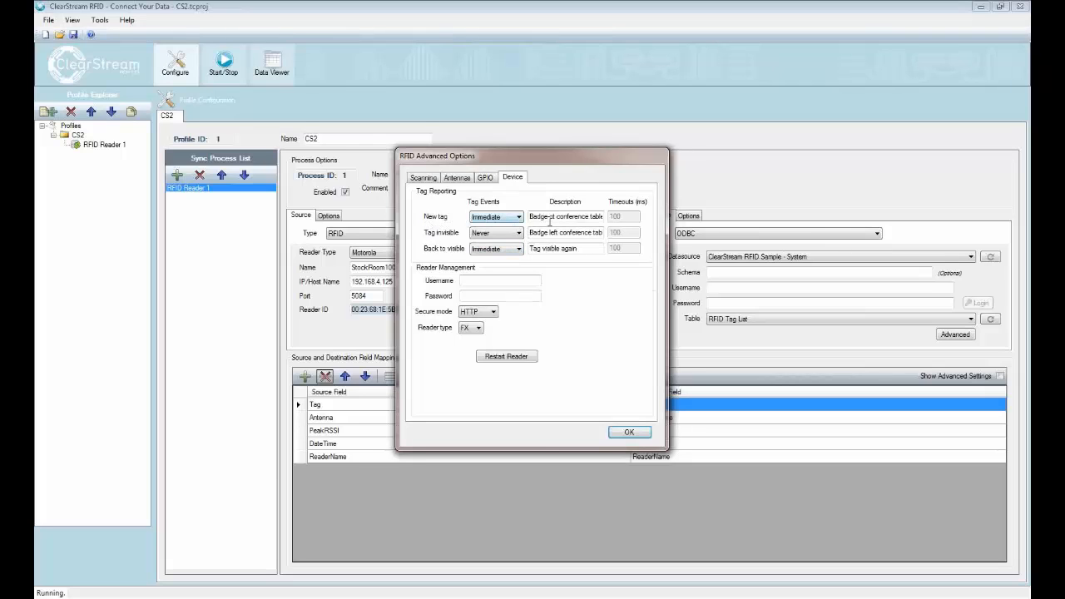
{"action": "left_click_drag", "start_coordinate": [529, 219], "coordinate": [608, 223]}
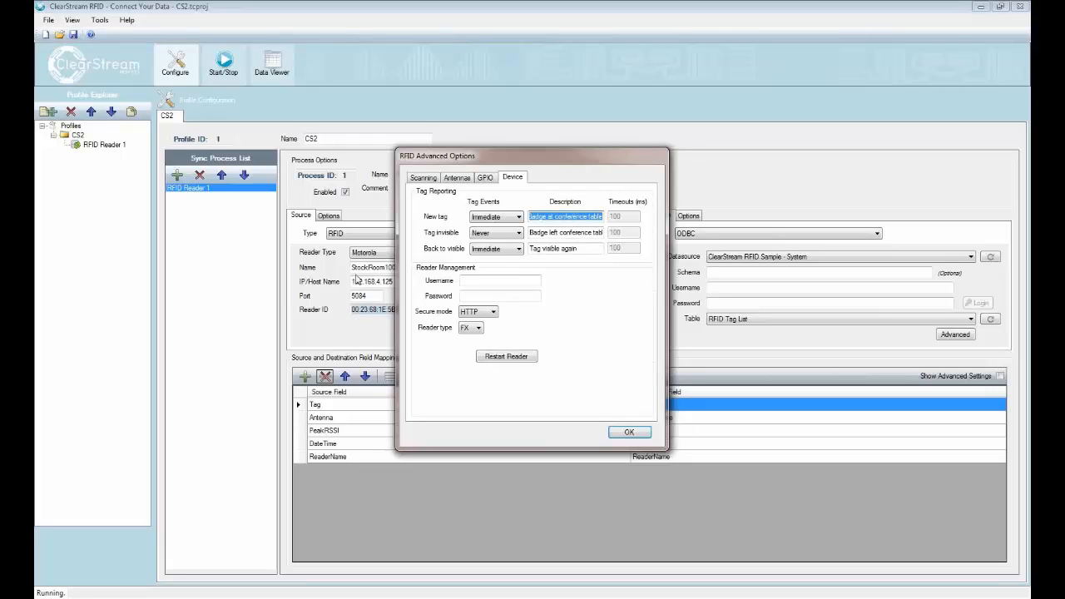
{"action": "left_click", "coordinate": [454, 179]}
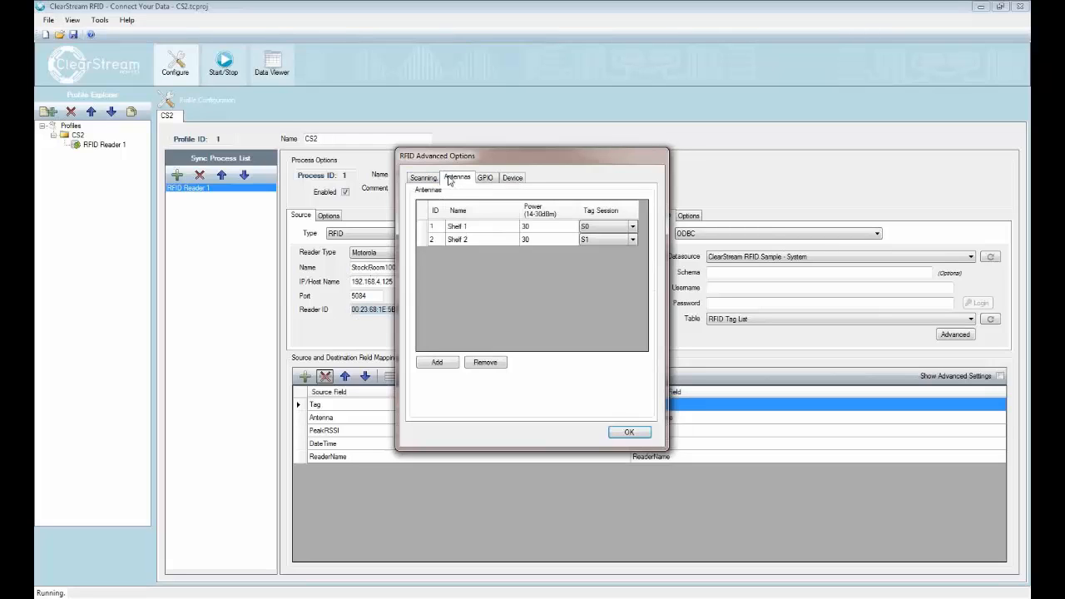
- Examine the New tag and Tag invisible event descriptions in the device settings, and accept the advanced options
{"action": "left_click", "coordinate": [509, 178]}
{"action": "left_click_drag", "start_coordinate": [601, 218], "coordinate": [489, 217]}
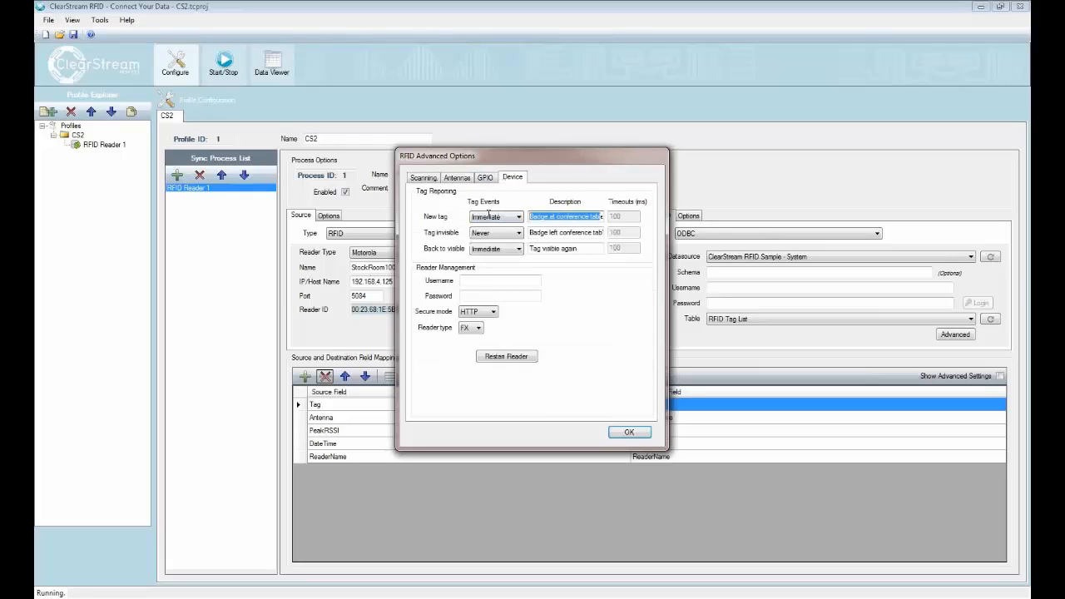
{"action": "left_click", "coordinate": [578, 217]}
{"action": "left_click_drag", "start_coordinate": [599, 217], "coordinate": [529, 217]}
{"action": "left_click", "coordinate": [569, 218]}
{"action": "left_click_drag", "start_coordinate": [530, 218], "coordinate": [605, 217]}
{"action": "left_click_drag", "start_coordinate": [530, 233], "coordinate": [606, 234]}
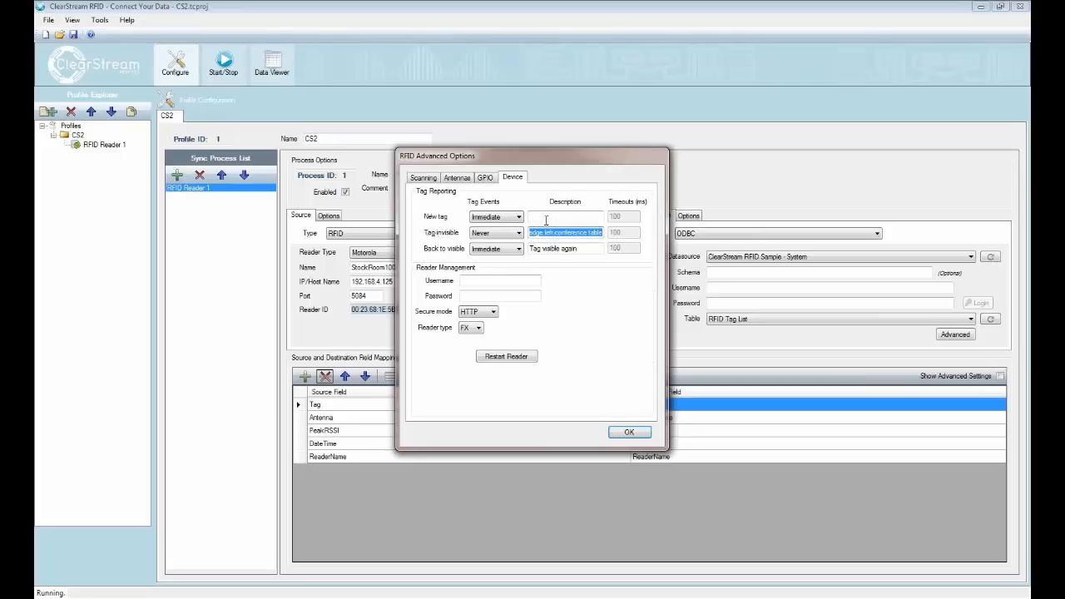
{"action": "left_click", "coordinate": [596, 218]}
{"action": "left_click_drag", "start_coordinate": [601, 218], "coordinate": [530, 216]}
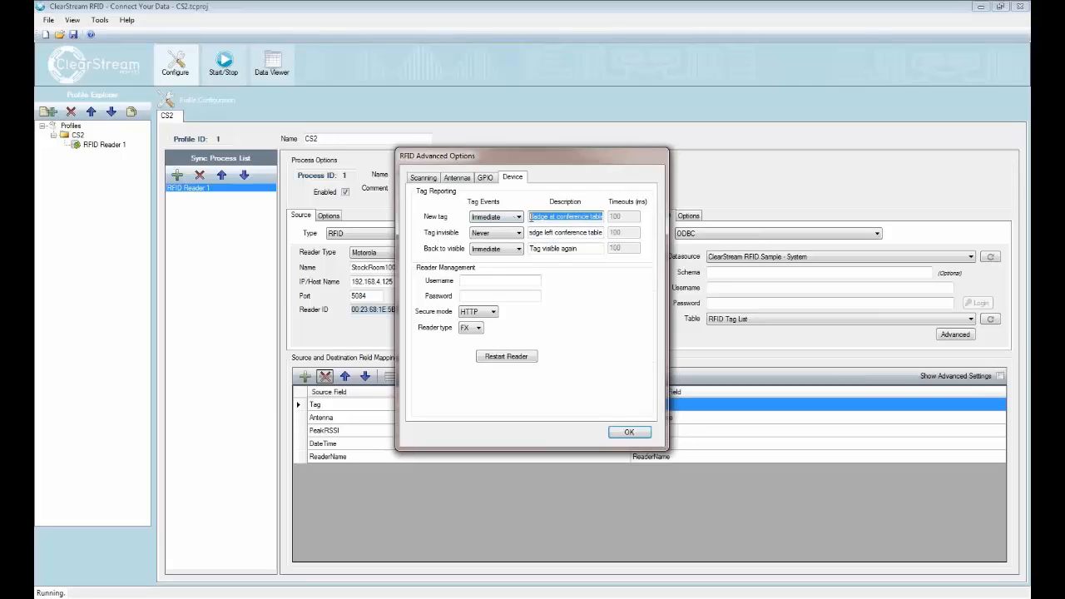
{"action": "left_click", "coordinate": [534, 218]}
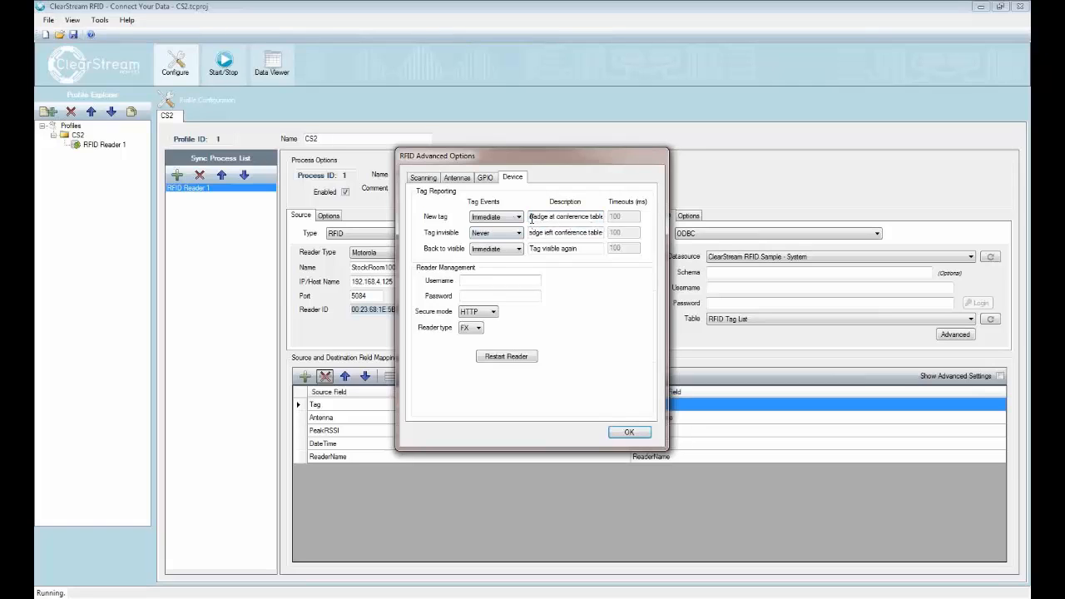
{"action": "mouse_move", "coordinate": [531, 218]}
{"action": "left_mouse_down"}
{"action": "mouse_move", "coordinate": [626, 223]}
{"action": "mouse_move", "coordinate": [529, 233]}
{"action": "left_mouse_up"}
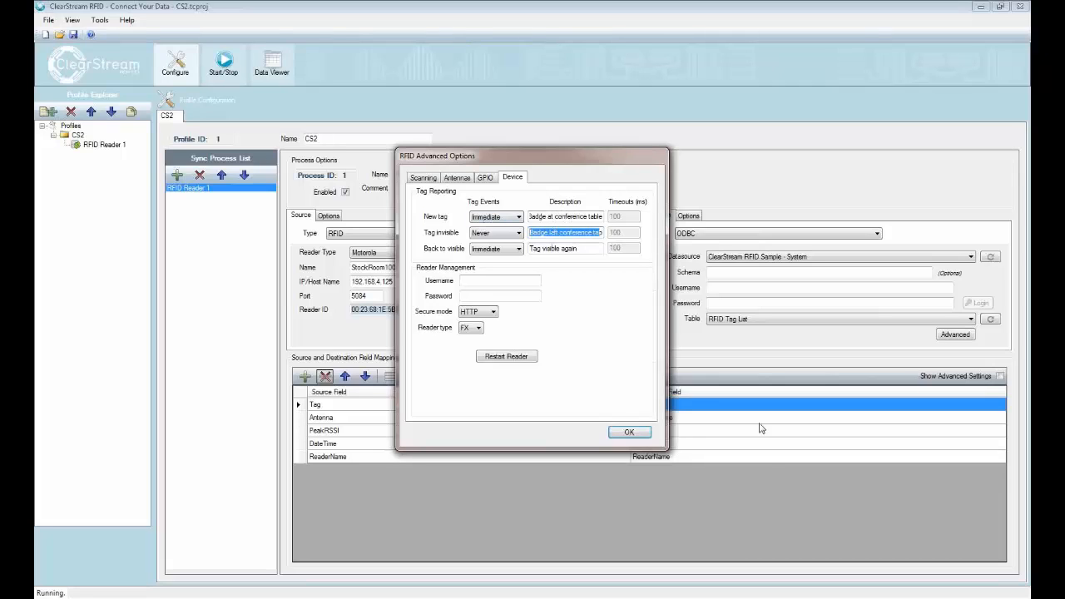
{"action": "left_click", "coordinate": [630, 434]}
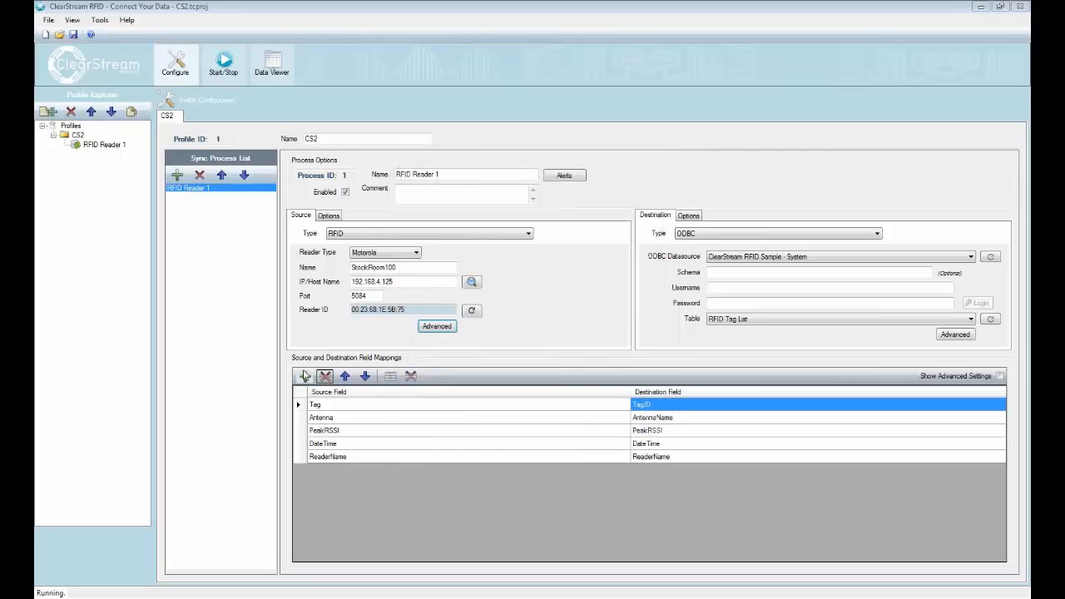
- Try a field mapping for the TagEvent source field, and delete its row from the field mappings
{"action": "left_click", "coordinate": [657, 472]}
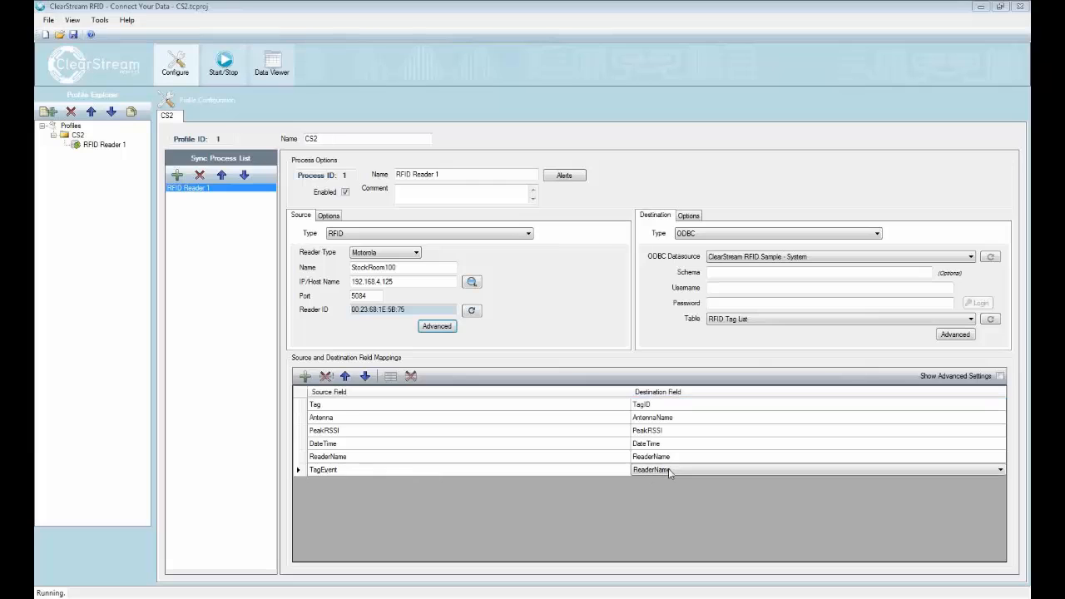
{"action": "left_click", "coordinate": [299, 470]}
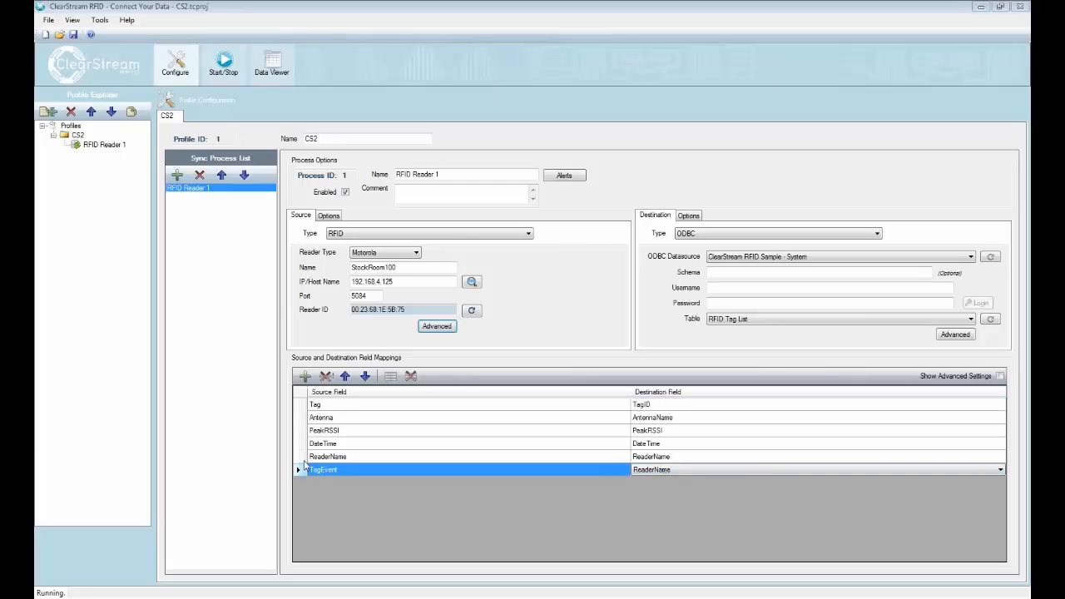
{"action": "left_click", "coordinate": [326, 376]}
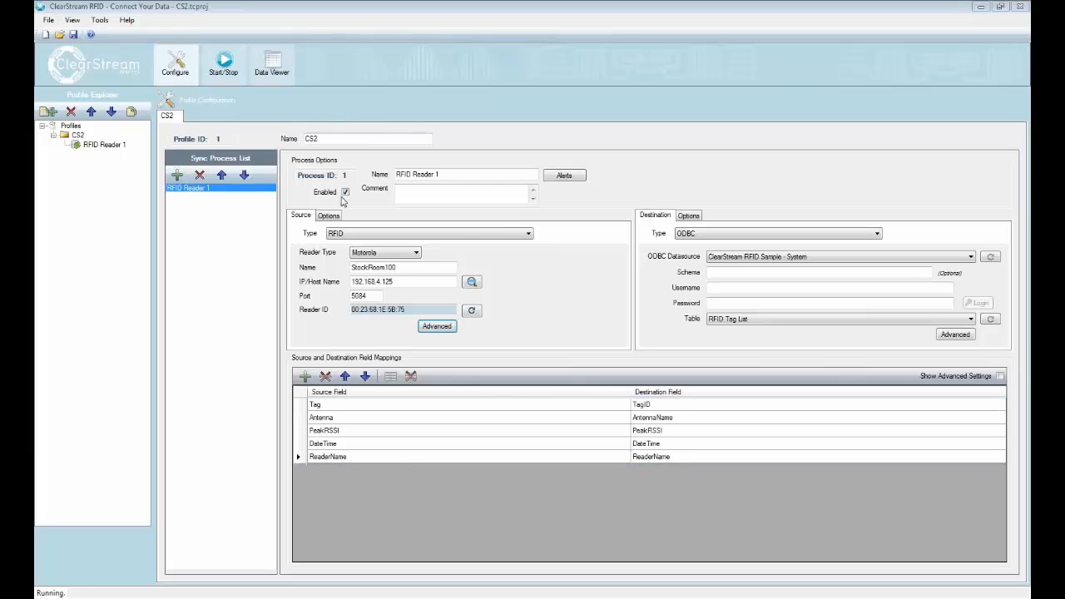
- Review the reader's scanning options and RFID Reader 1's source filtering options, and return to the antenna list in the advanced options
{"action": "left_click", "coordinate": [436, 326]}
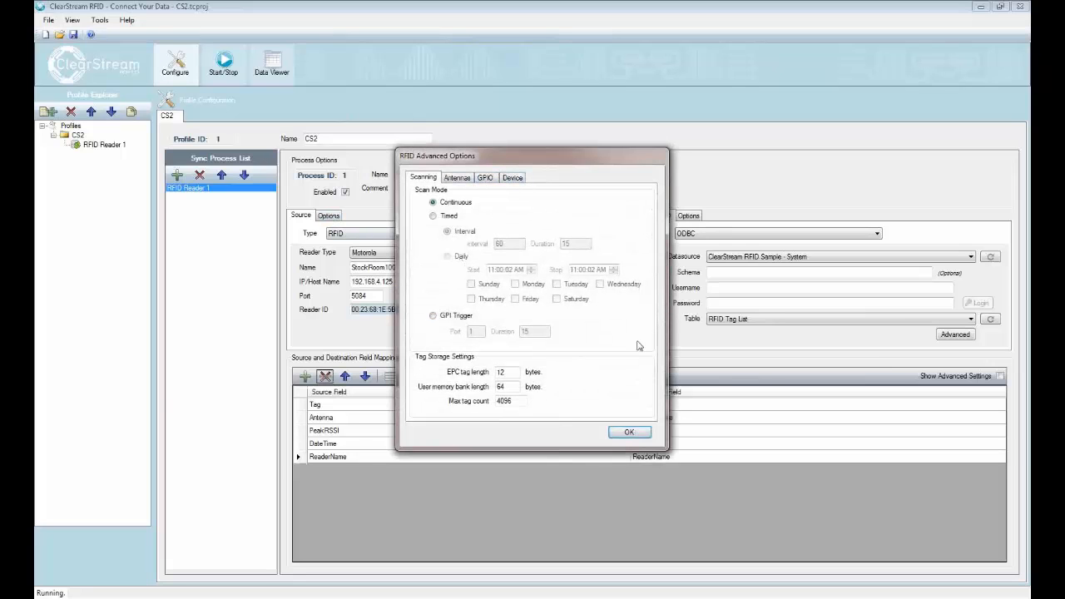
{"action": "left_click", "coordinate": [632, 433]}
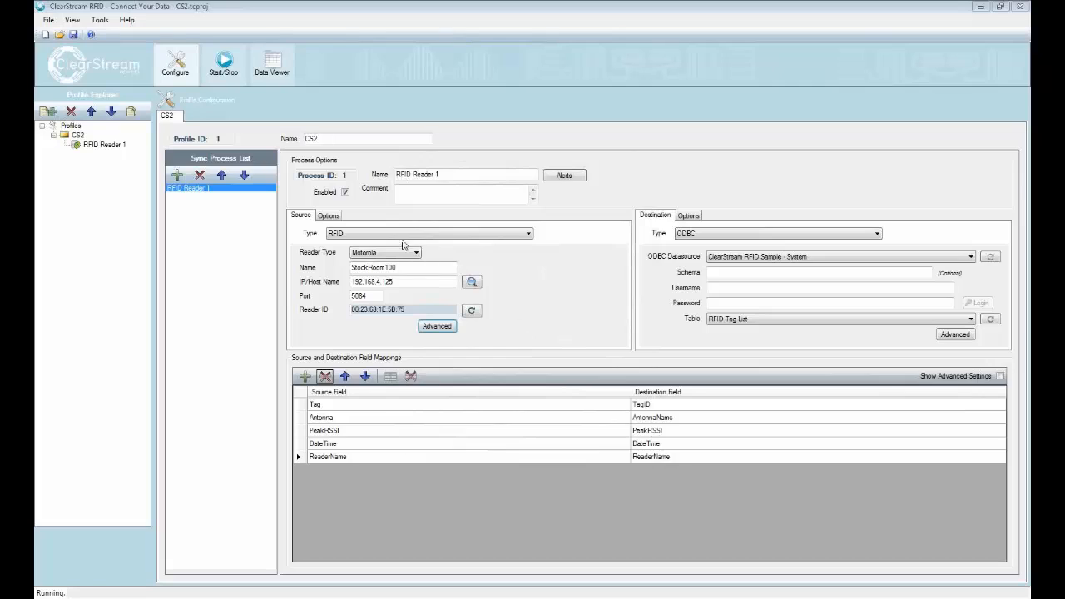
{"action": "left_click", "coordinate": [341, 218]}
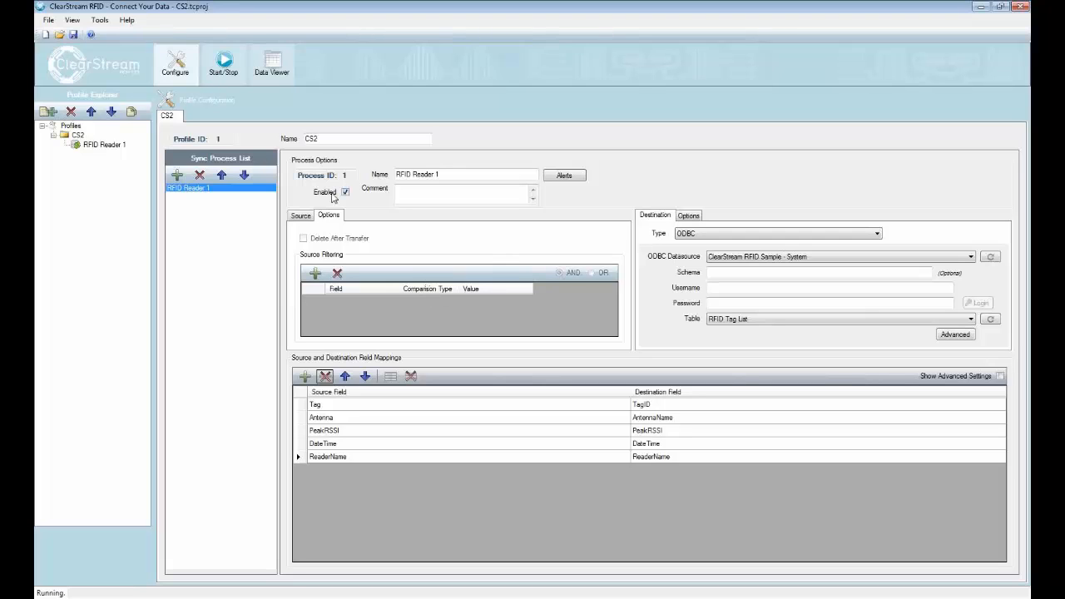
{"action": "left_click", "coordinate": [301, 216]}
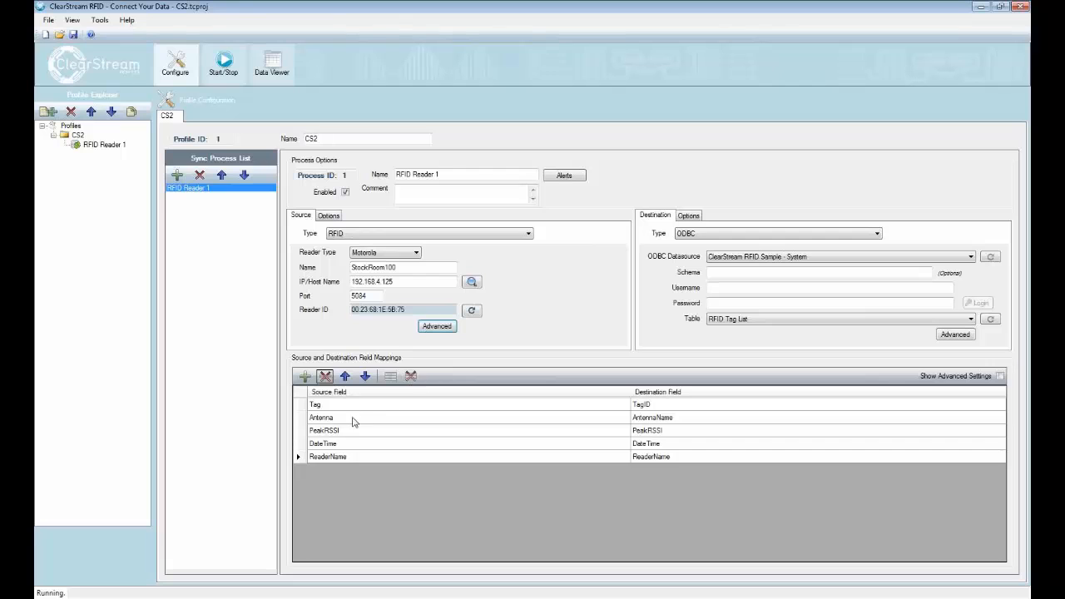
{"action": "left_click", "coordinate": [437, 326]}
{"action": "left_click", "coordinate": [461, 178]}
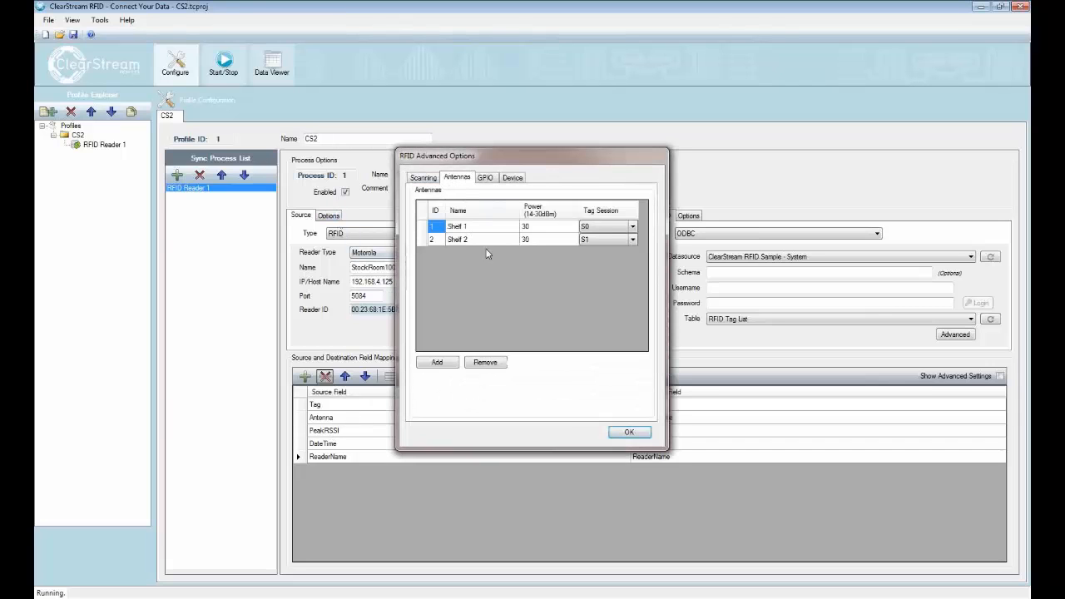
- Accept the RFID advanced options, and run RFID Reader 1 briefly to collect tag reads before stopping it
{"action": "left_click", "coordinate": [628, 432]}
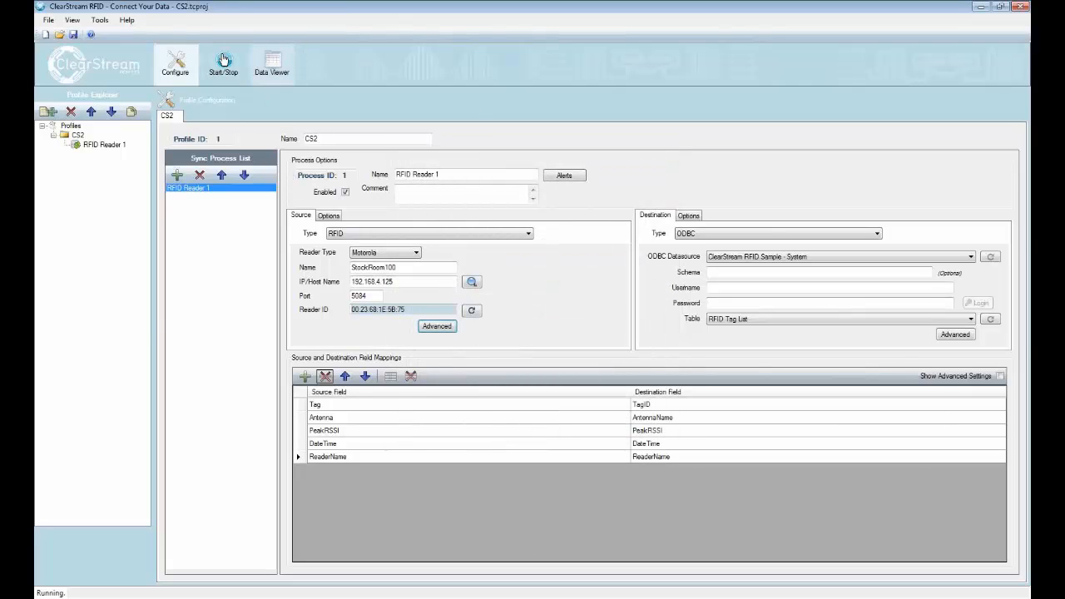
{"action": "left_click", "coordinate": [223, 60]}
{"action": "left_click", "coordinate": [208, 164]}
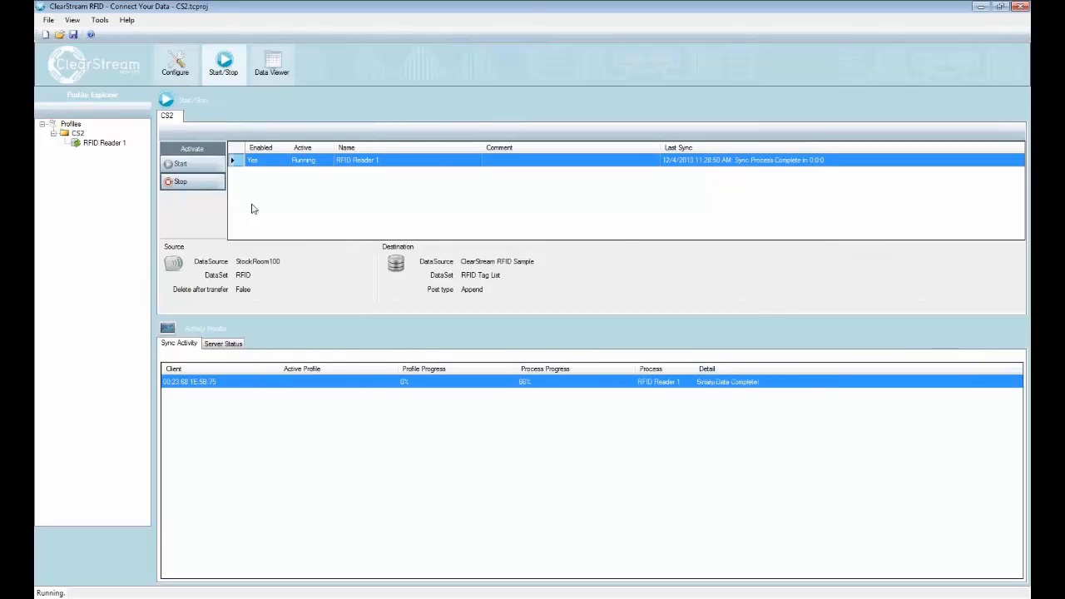
{"action": "left_click", "coordinate": [198, 188]}
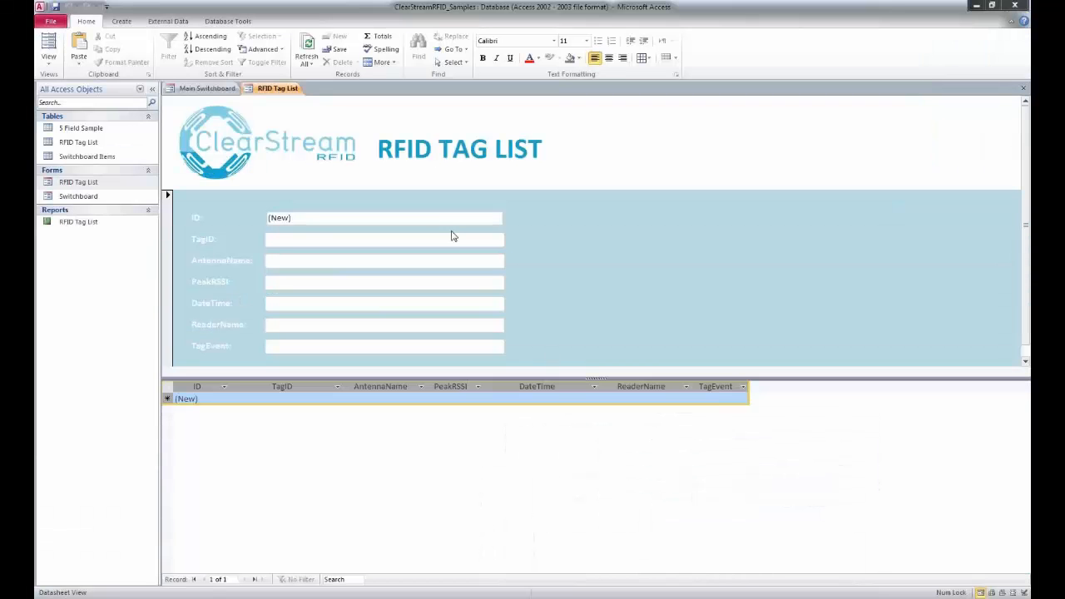
- Switch to the RFID Tag List form in Access, refresh all records and look through the streamed tag reads and their antenna names
{"action": "left_click", "coordinate": [304, 49]}
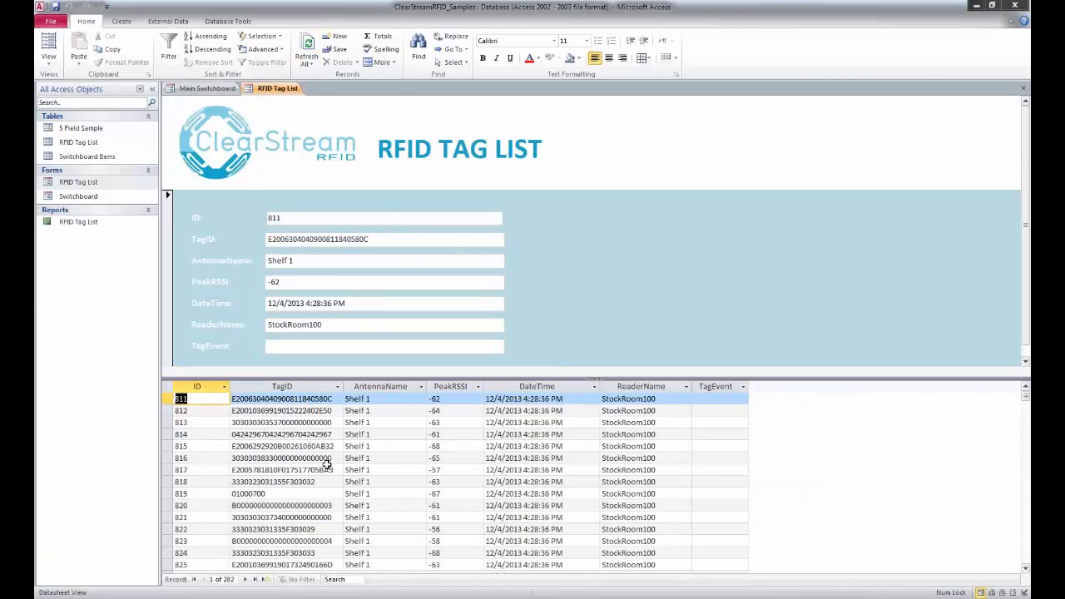
{"action": "left_click", "coordinate": [377, 401]}
{"action": "left_click", "coordinate": [377, 401]}
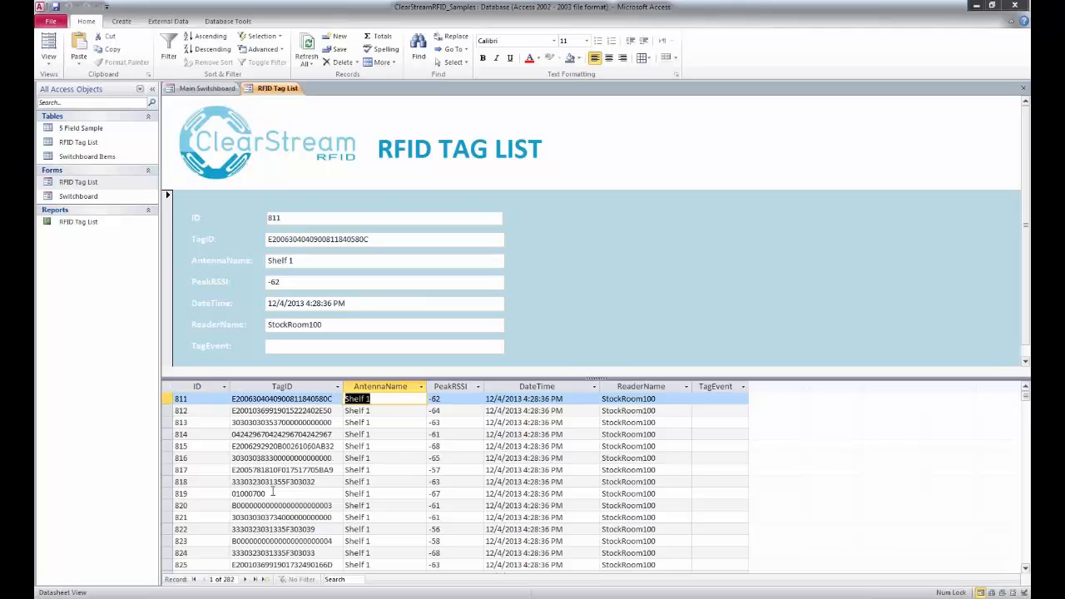
{"action": "scroll", "coordinate": [434, 483], "scroll_direction": "down", "scroll_amount": 20}
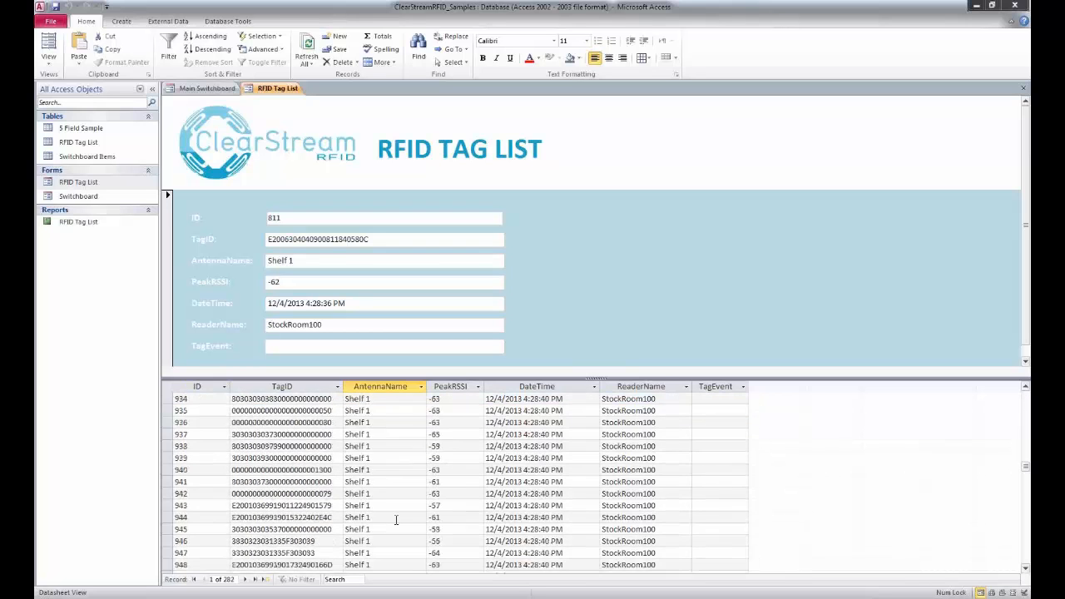
{"action": "scroll", "coordinate": [366, 504], "scroll_direction": "up", "scroll_amount": 15}
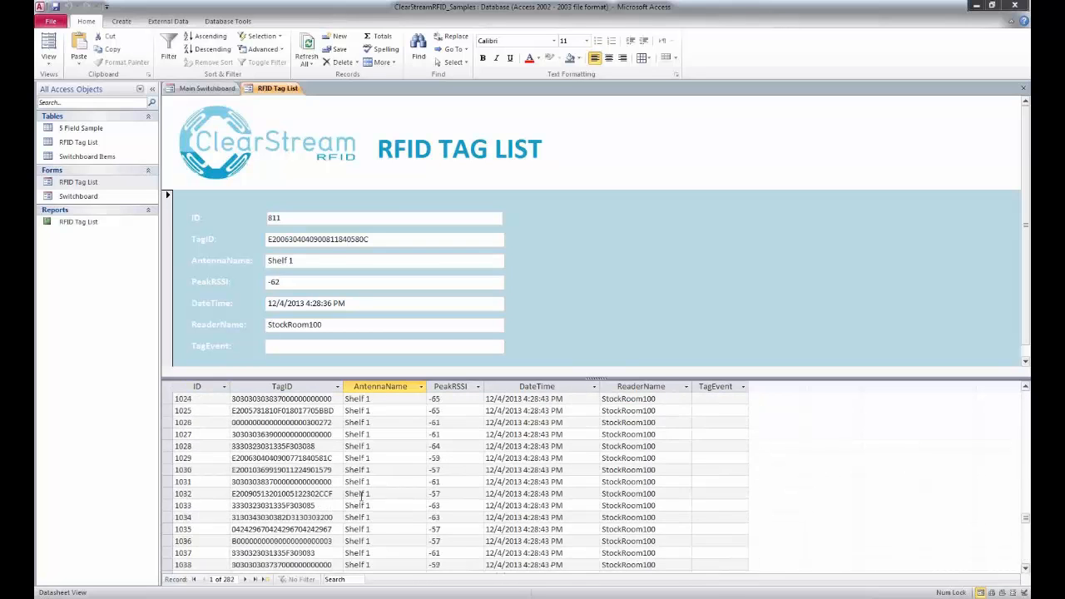
{"action": "scroll", "coordinate": [358, 491], "scroll_direction": "up", "scroll_amount": 20}
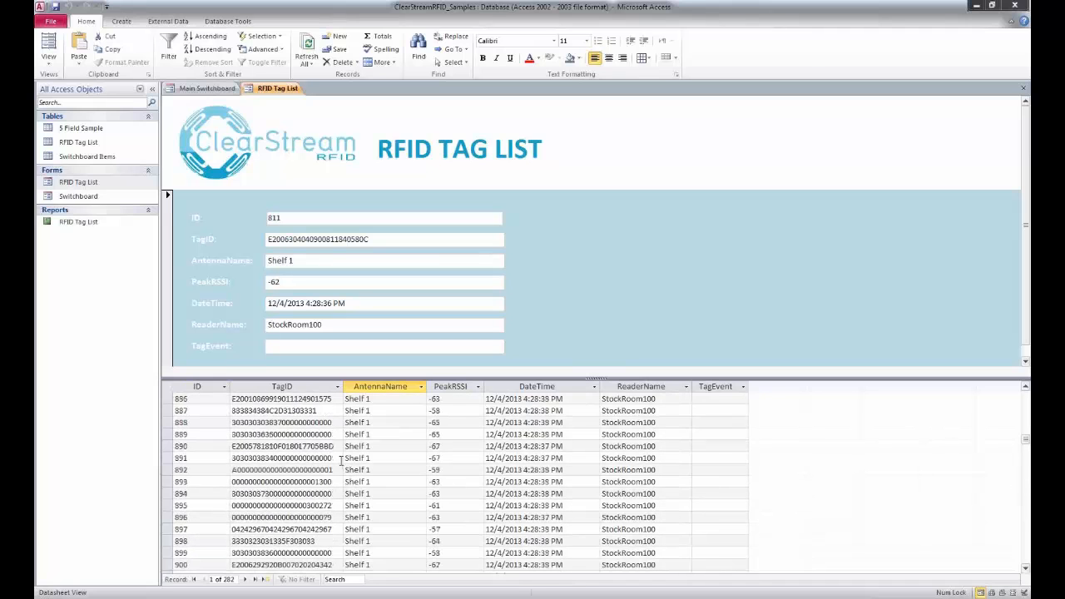
{"action": "scroll", "coordinate": [340, 451], "scroll_direction": "up", "scroll_amount": 8}
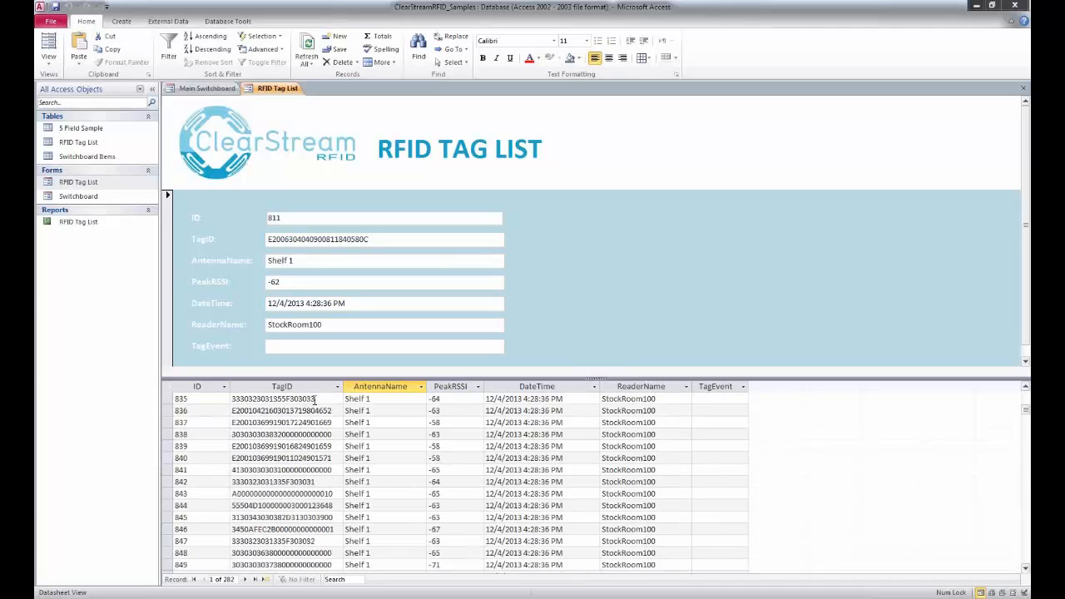
- Inspect the tag ID and antenna name of record 835, and select its whole row
{"action": "left_click", "coordinate": [315, 400]}
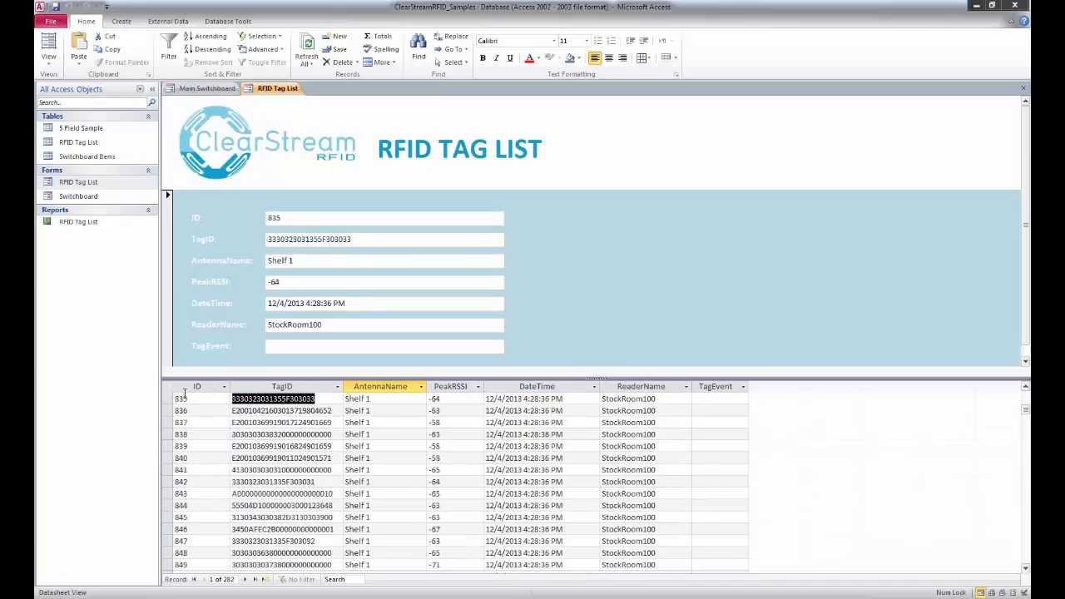
{"action": "left_click", "coordinate": [378, 400]}
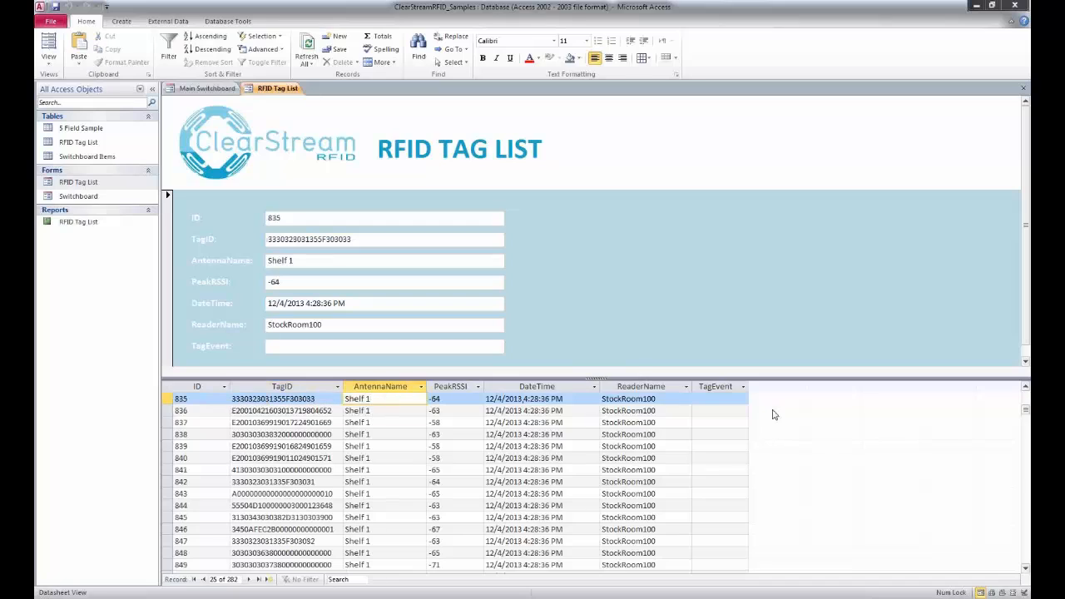
{"action": "left_click", "coordinate": [346, 400]}
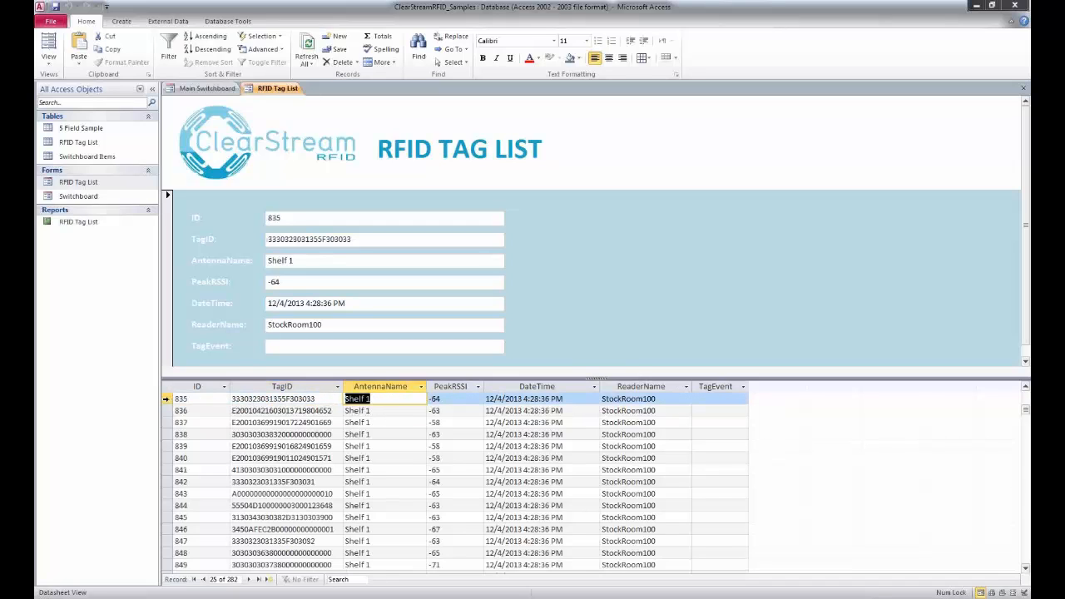
{"action": "key", "text": "shift+space"}
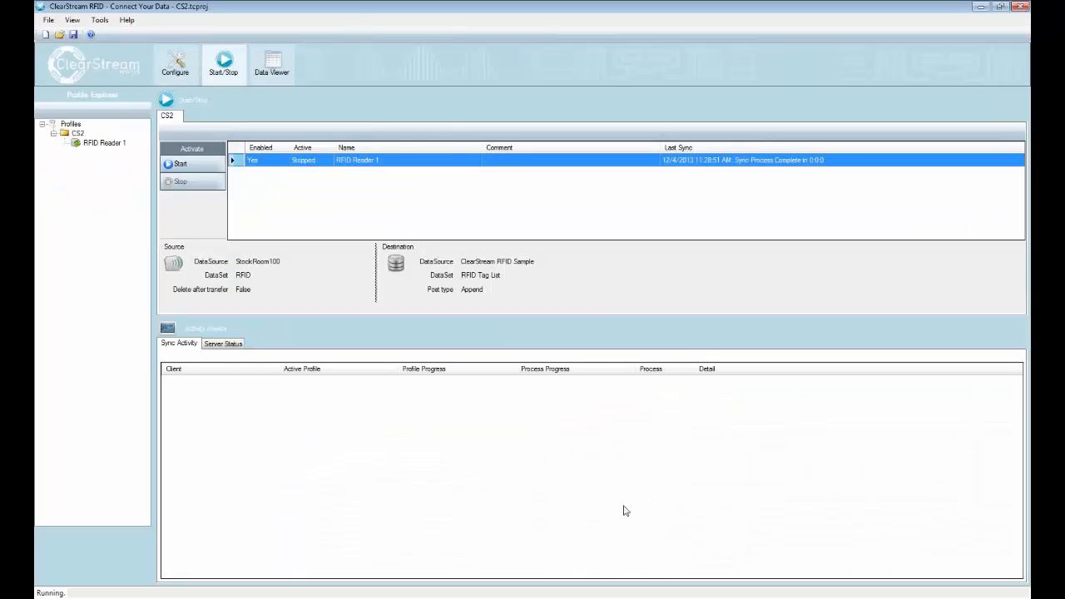
- Switch to ClearStream RFID, add a second sync process to the CS2 profile with source type RFID, and review the available reader types
{"action": "left_click", "coordinate": [178, 71]}
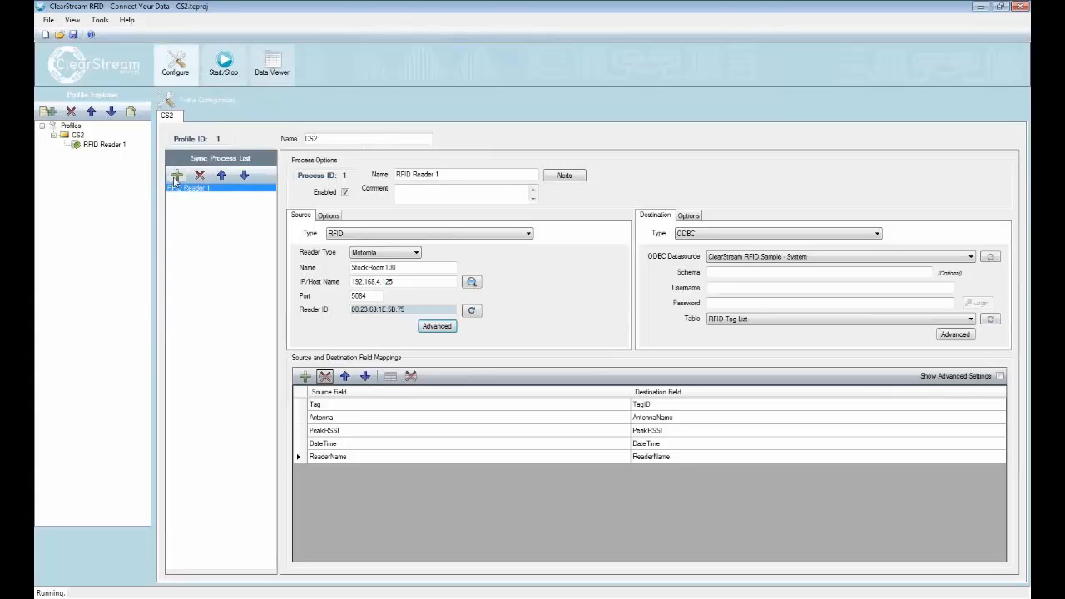
{"action": "left_click", "coordinate": [177, 176]}
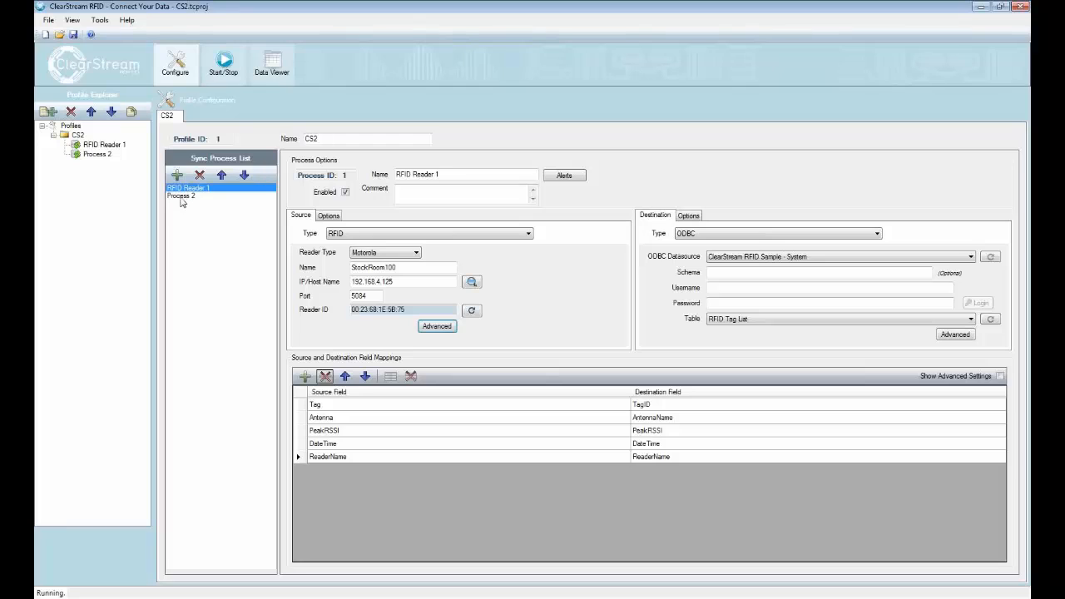
{"action": "left_click", "coordinate": [180, 198]}
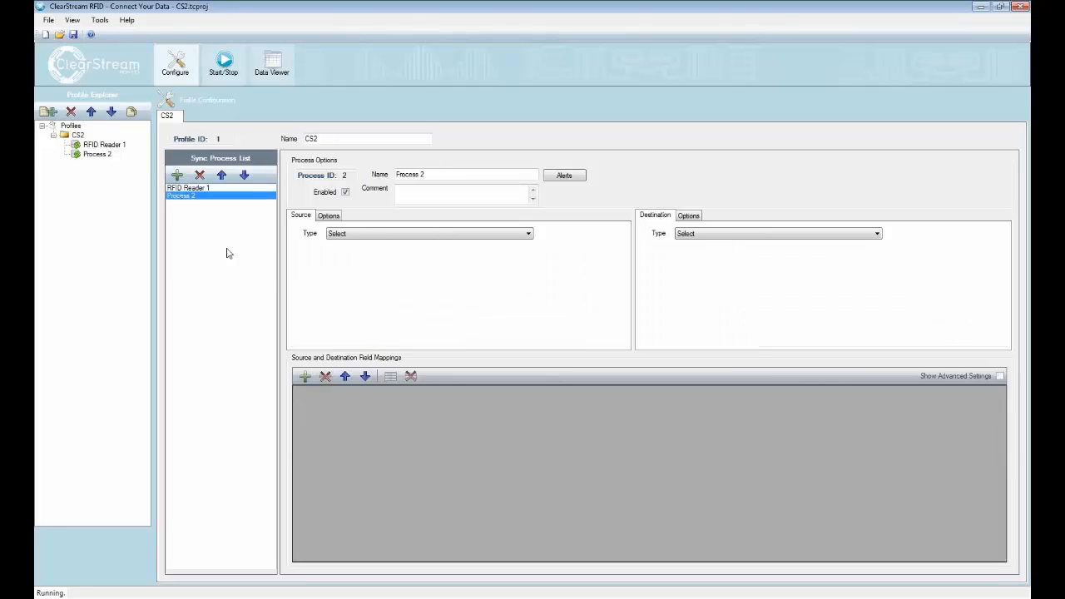
{"action": "left_click", "coordinate": [371, 235]}
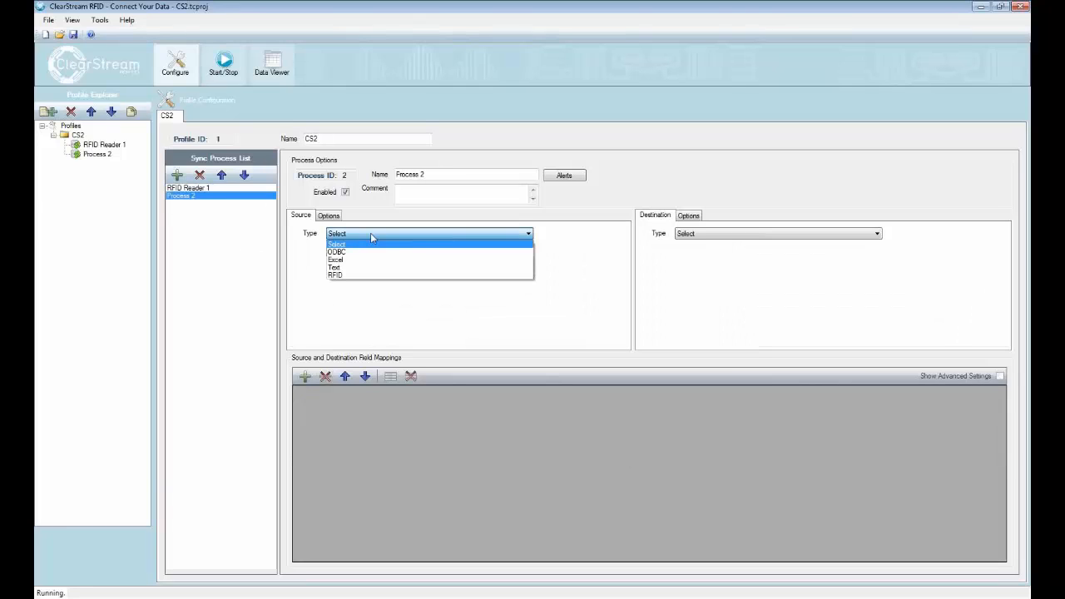
{"action": "left_click", "coordinate": [340, 277]}
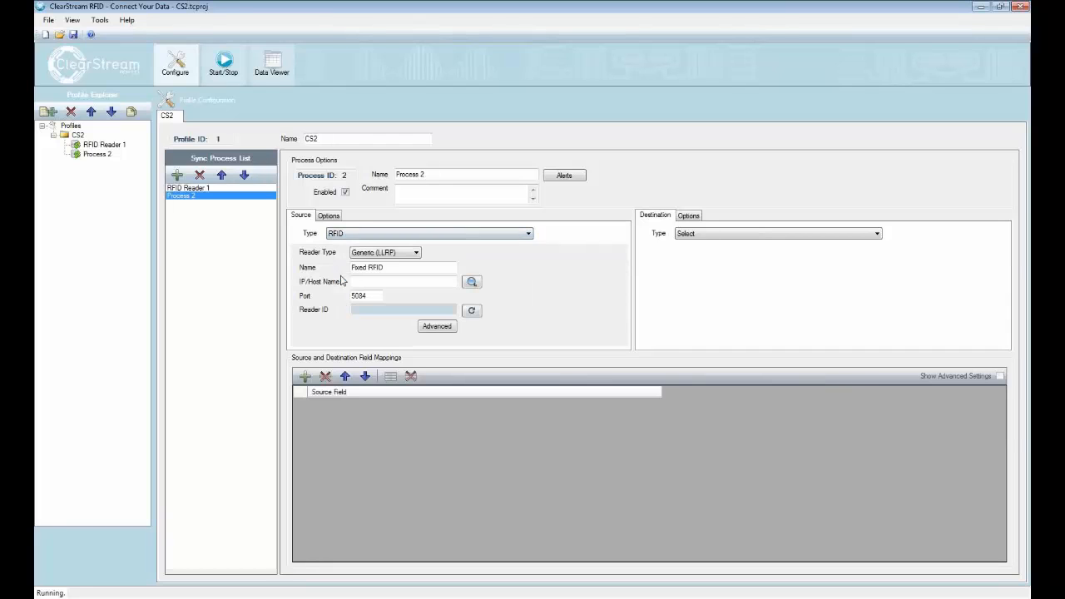
{"action": "left_click", "coordinate": [387, 254]}
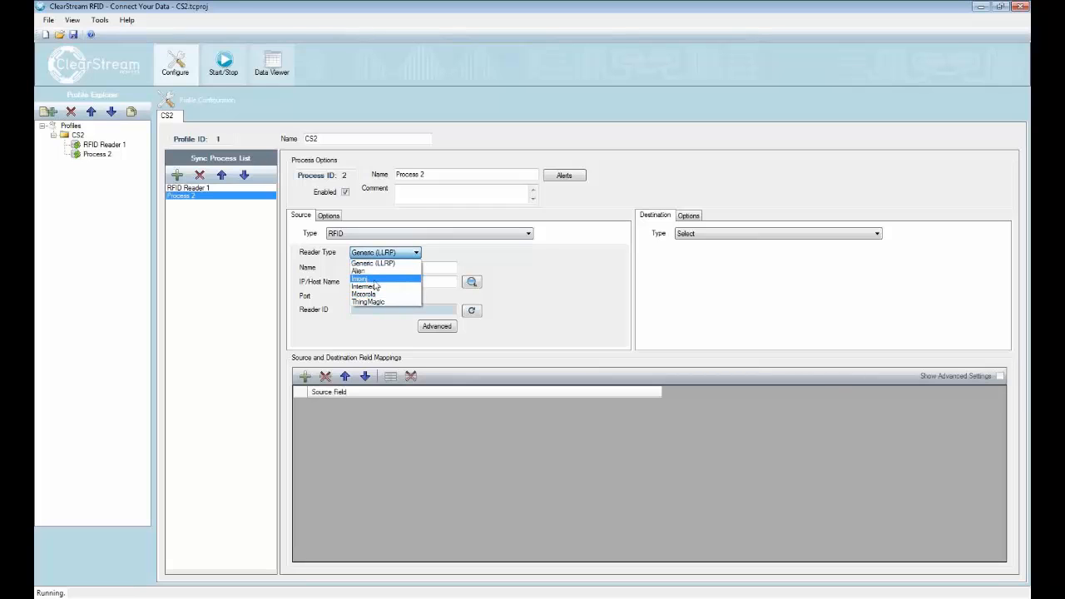
{"action": "left_click", "coordinate": [538, 294]}
- Set Process 2's destination to ODBC with the ACME Assets datasource, and save the project without restarting the service
{"action": "left_click", "coordinate": [720, 235]}
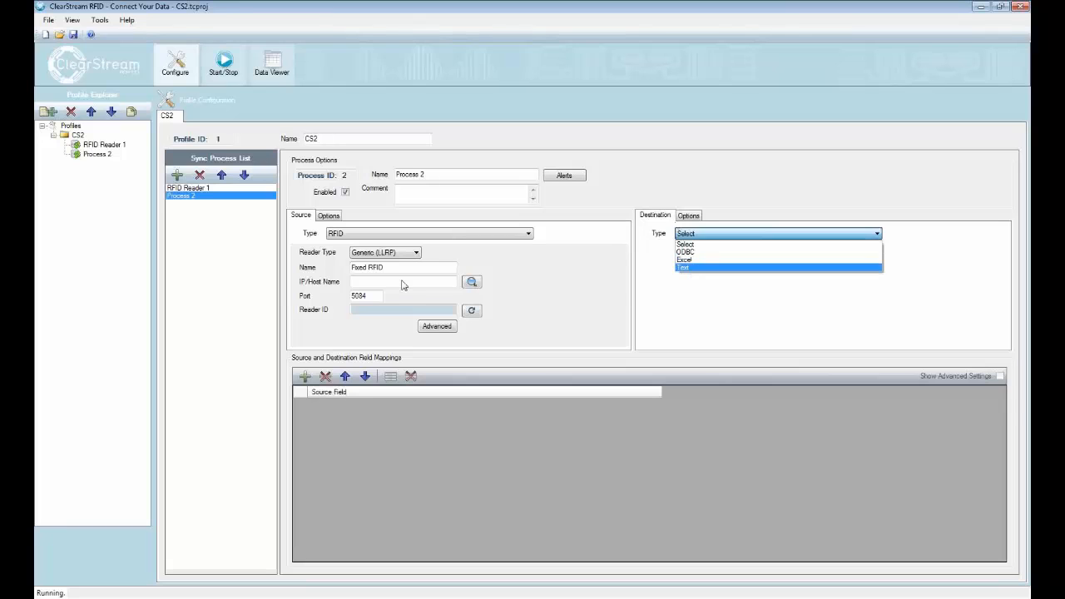
{"action": "left_click", "coordinate": [709, 258]}
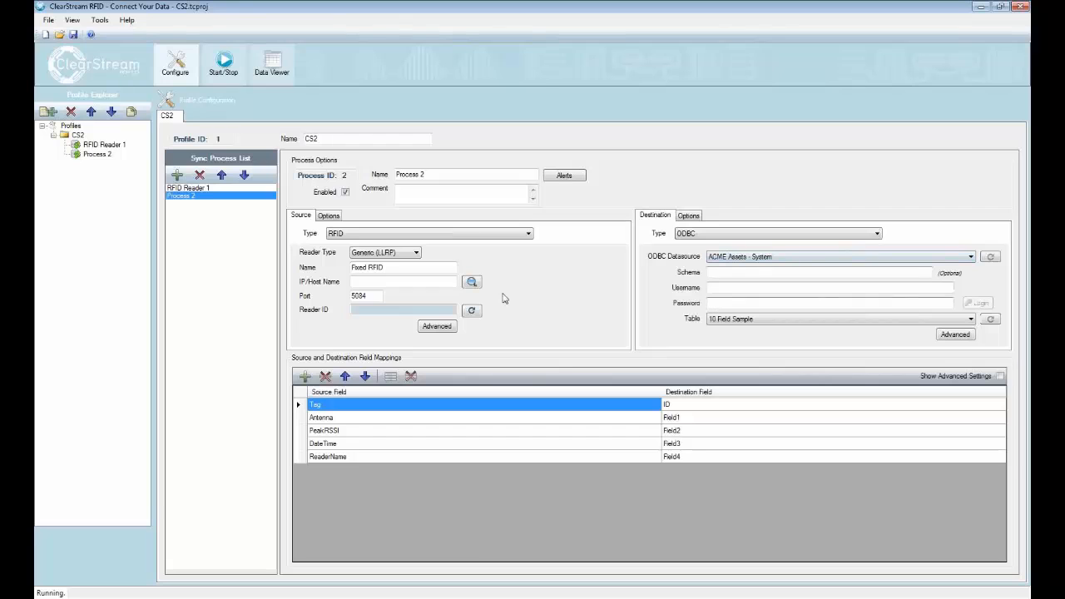
{"action": "left_click", "coordinate": [77, 37]}
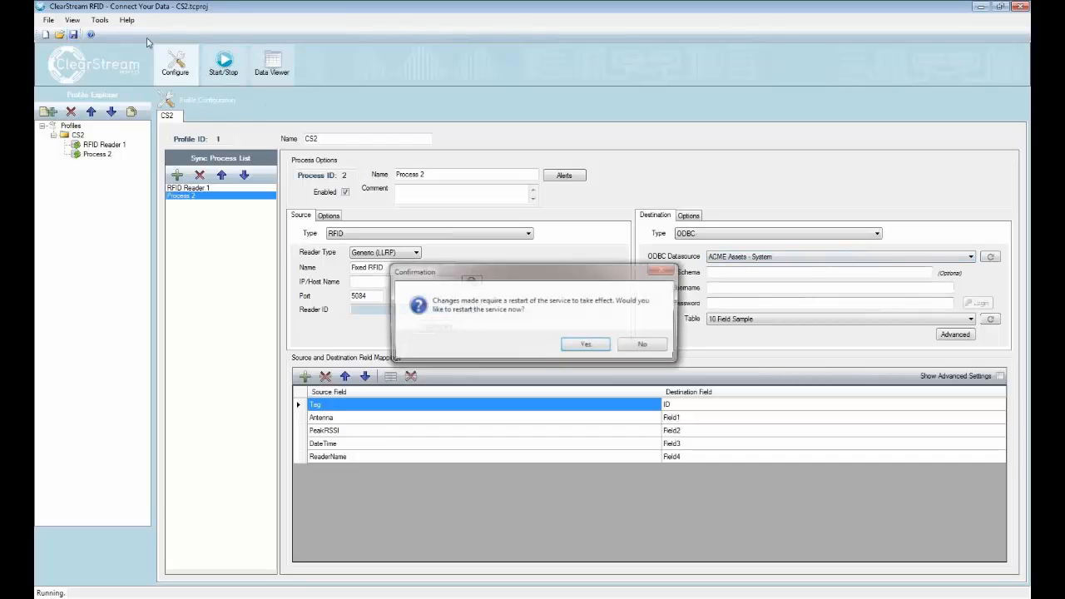
{"action": "left_click", "coordinate": [661, 347]}
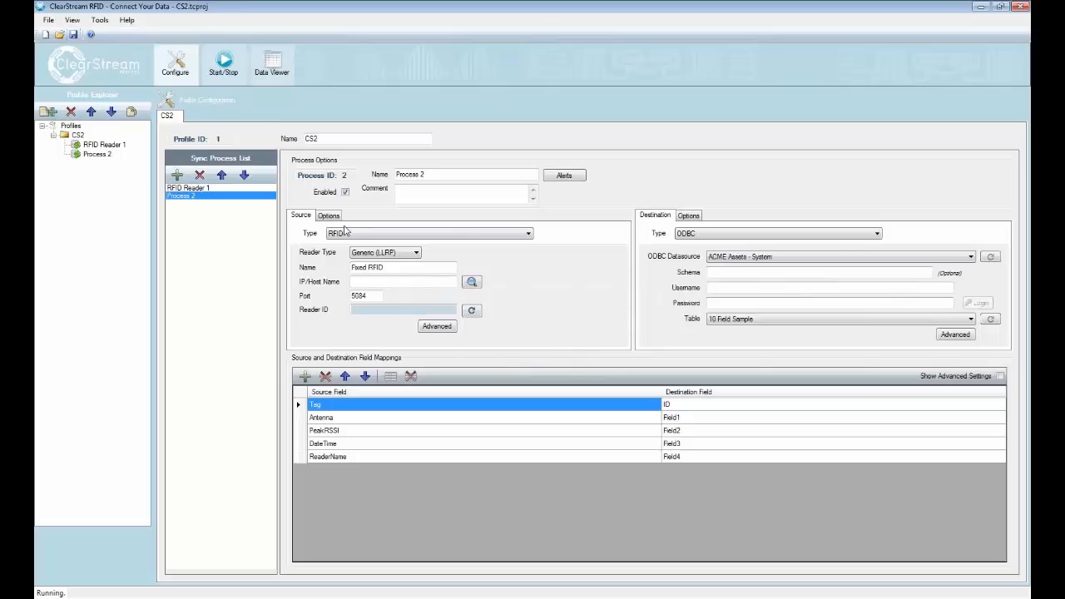
- Name Process 2's reader StockRoom 200, and save the project without restarting the service
{"action": "left_click", "coordinate": [380, 268]}
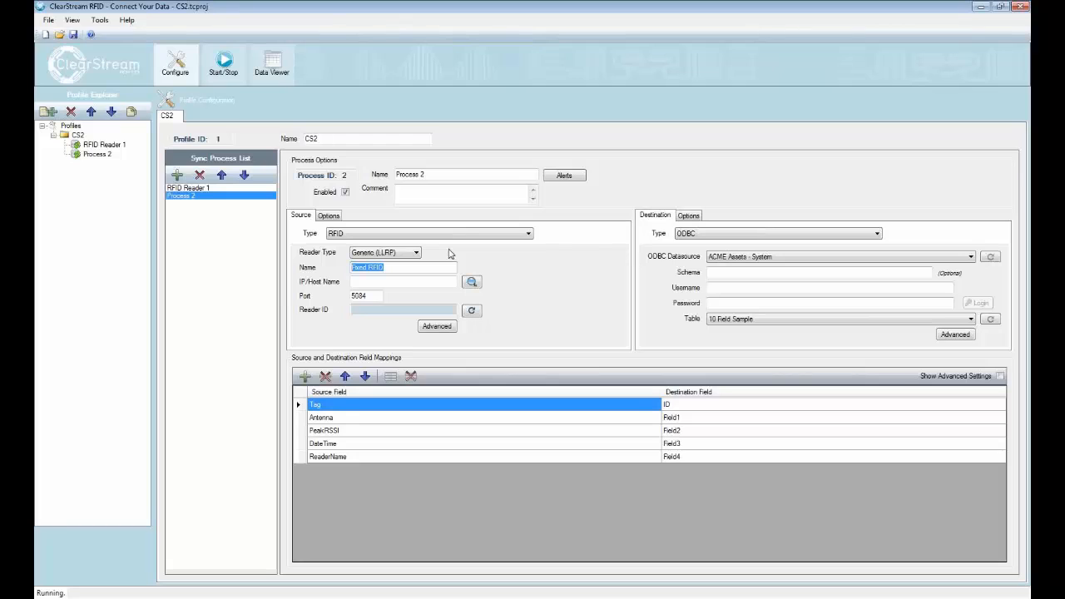
{"action": "type", "text": "StockRoom"}
{"action": "left_click", "coordinate": [81, 36]}
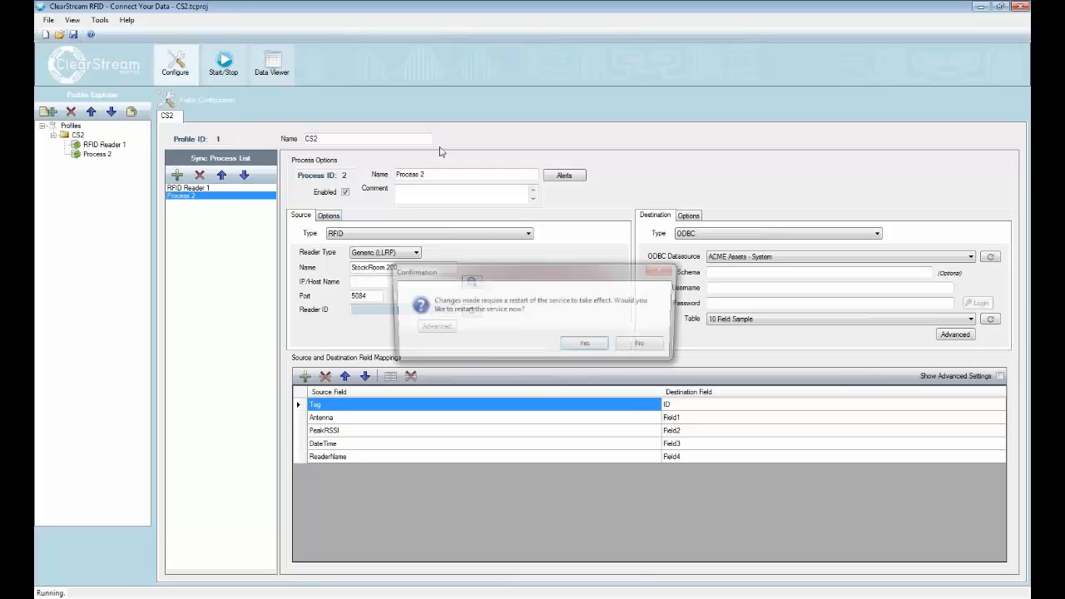
{"action": "left_click", "coordinate": [638, 346]}
- Review both processes in the start/stop list, and inspect record 838's reader name in the Access RFID Tag List
{"action": "left_click", "coordinate": [222, 58]}
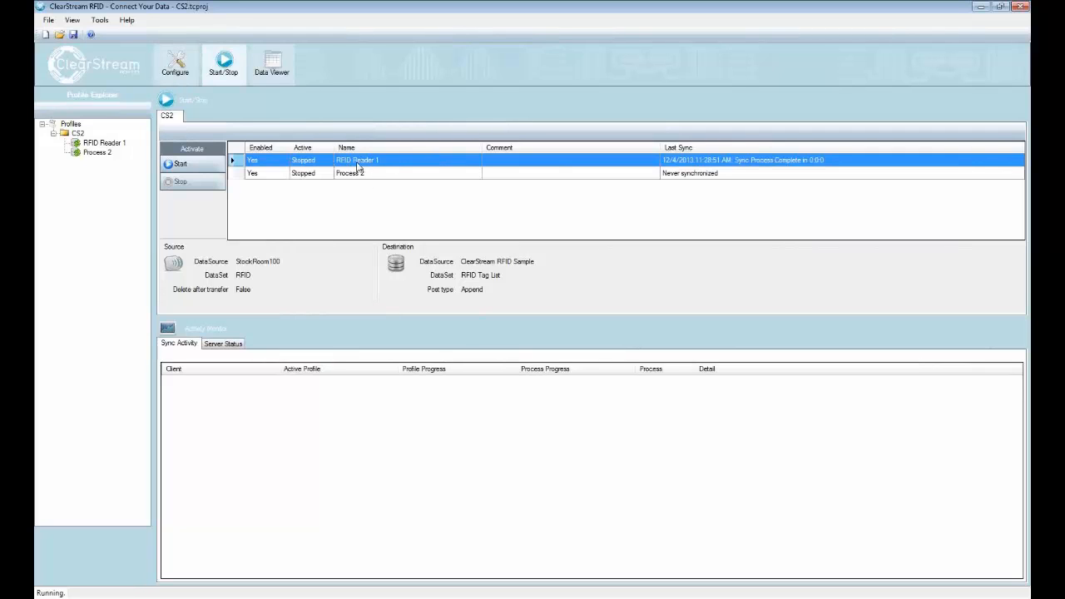
{"action": "left_click", "coordinate": [186, 70]}
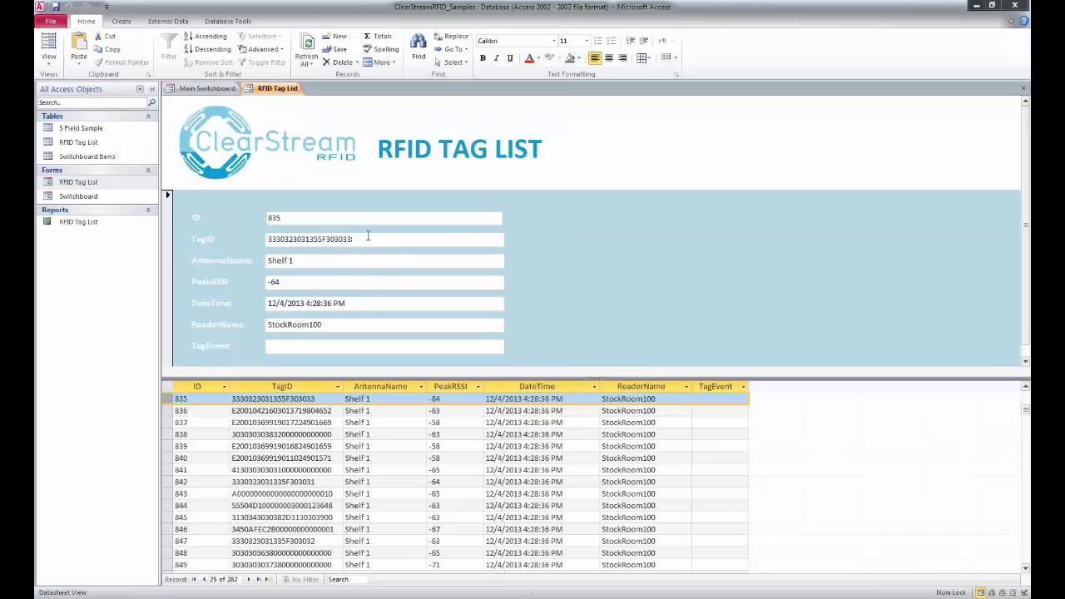
{"action": "left_click", "coordinate": [669, 433]}
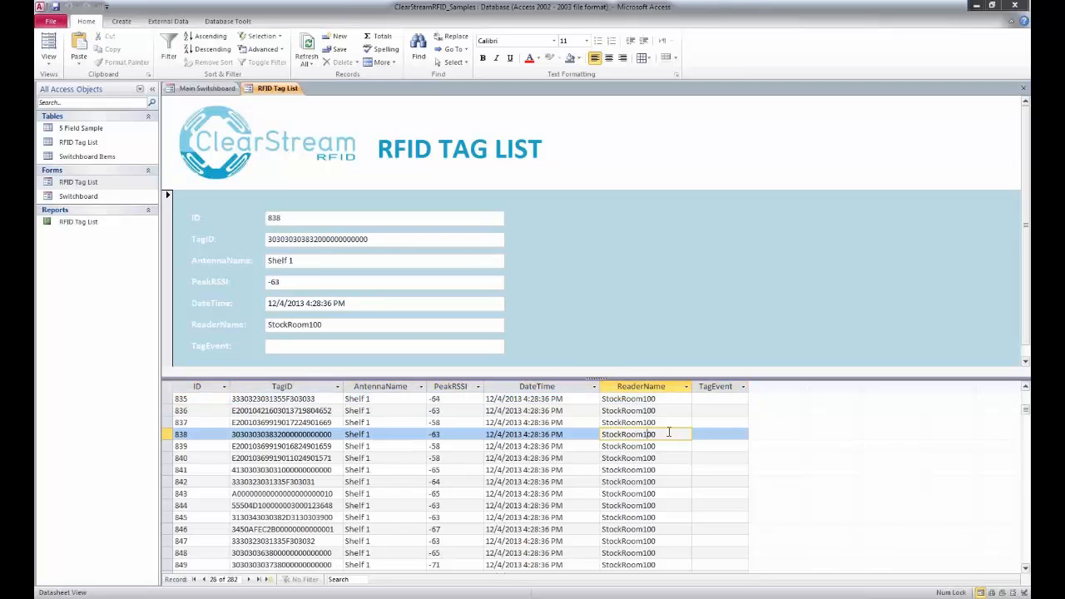
{"action": "double_click", "coordinate": [668, 434]}
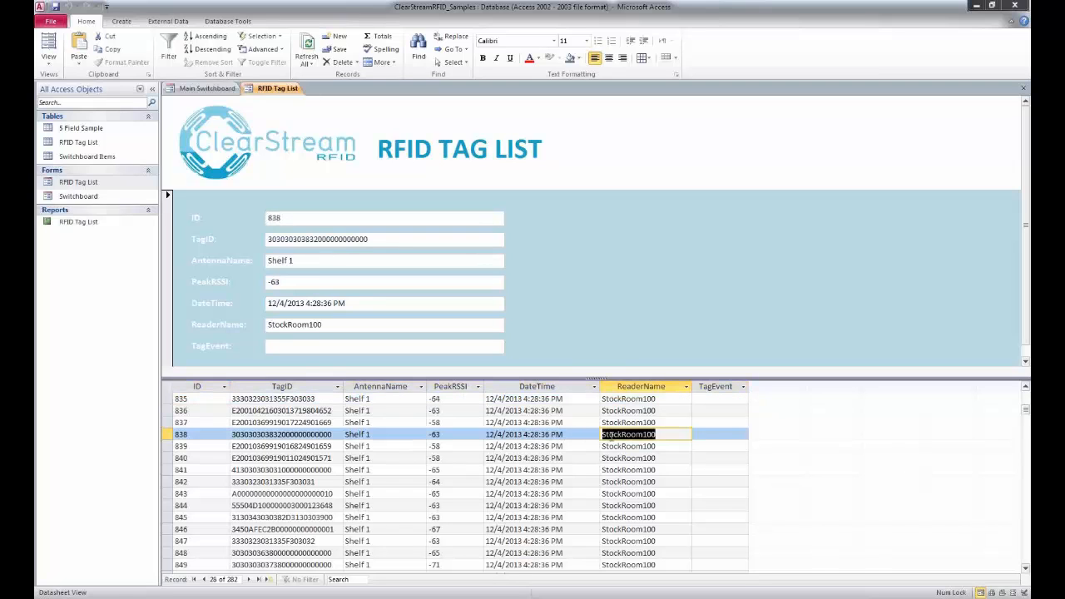
{"action": "left_click", "coordinate": [168, 435]}
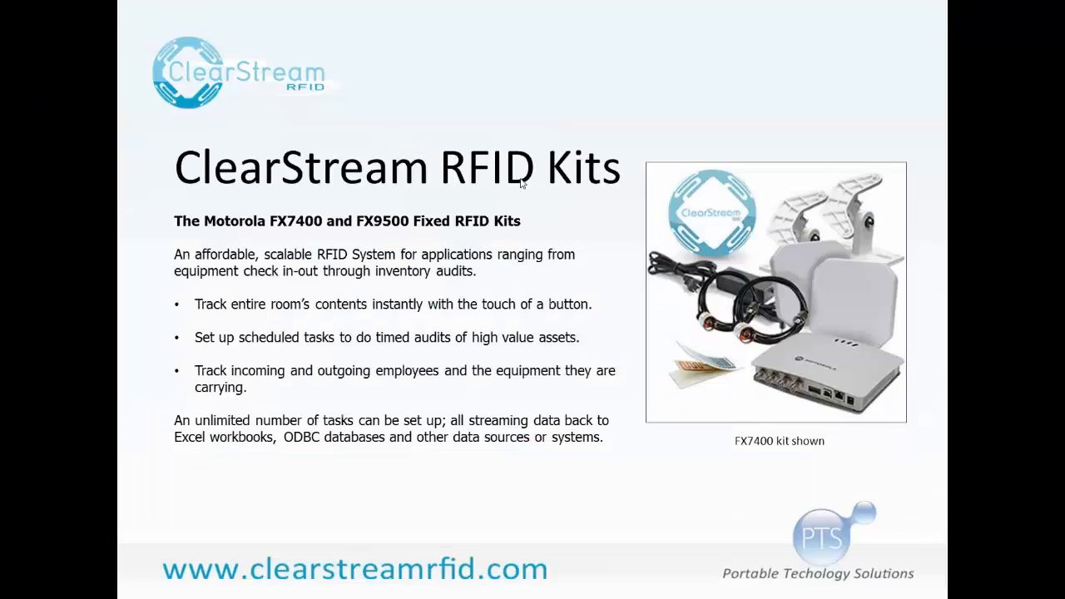